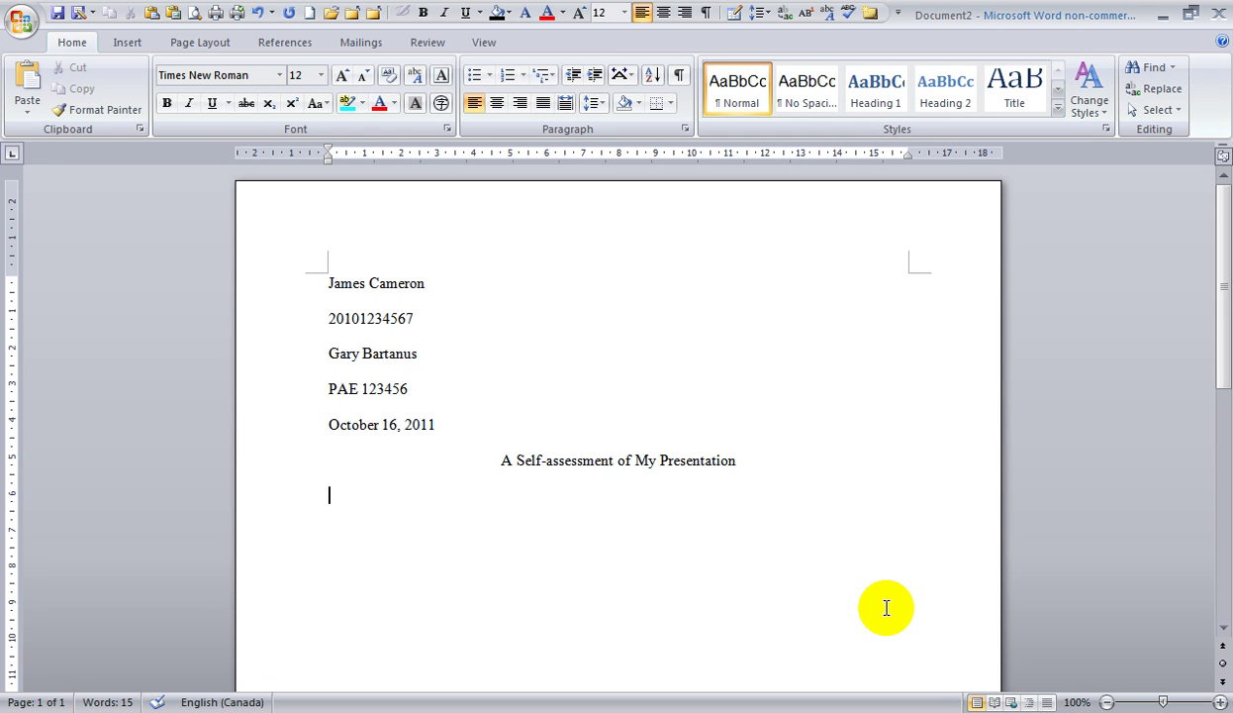
Write "For our last presentation, we had to introduce one of our classmates." as an unindented line below the title and end the line.
text(For our 1)
text(ast prese)
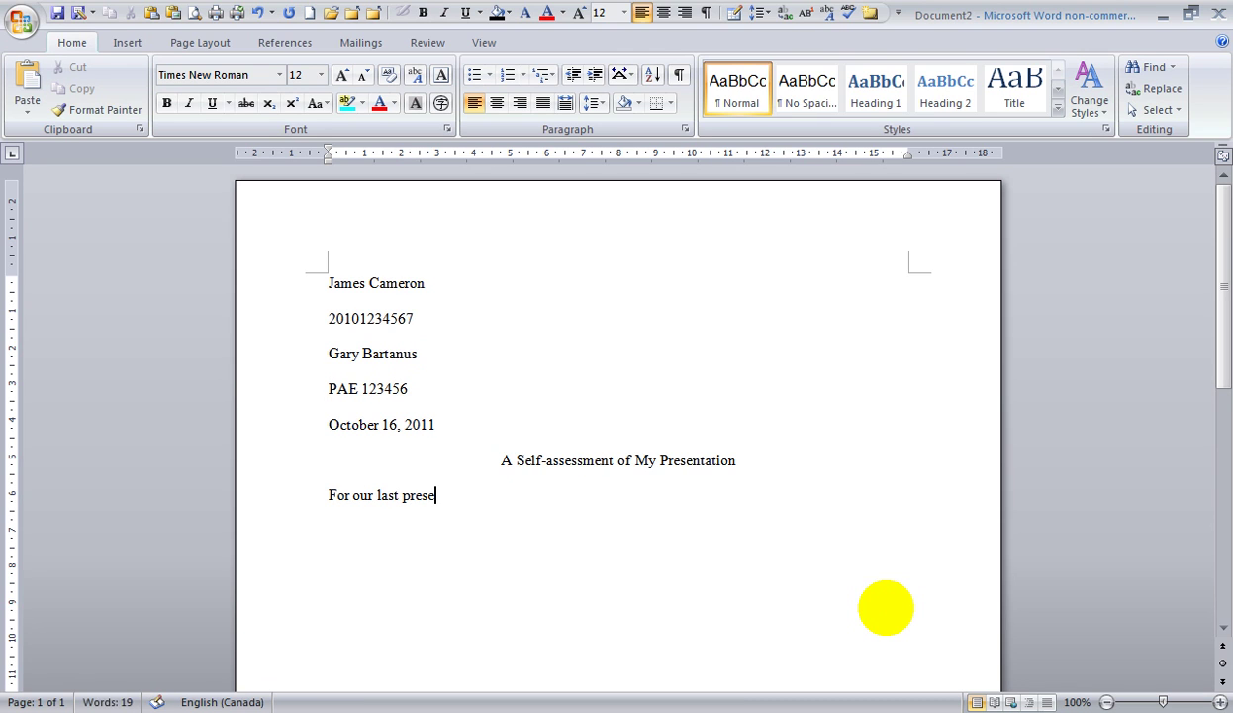
text(ntation, we had)
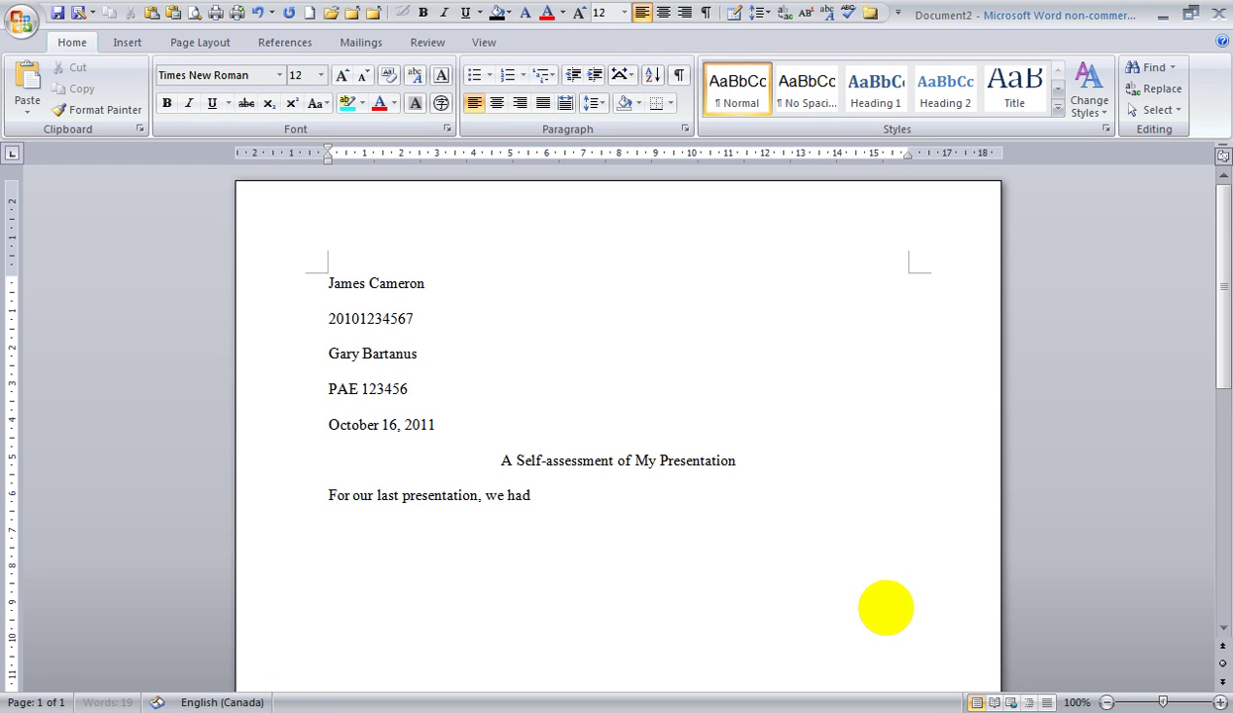
text( to introduce one of our classma)
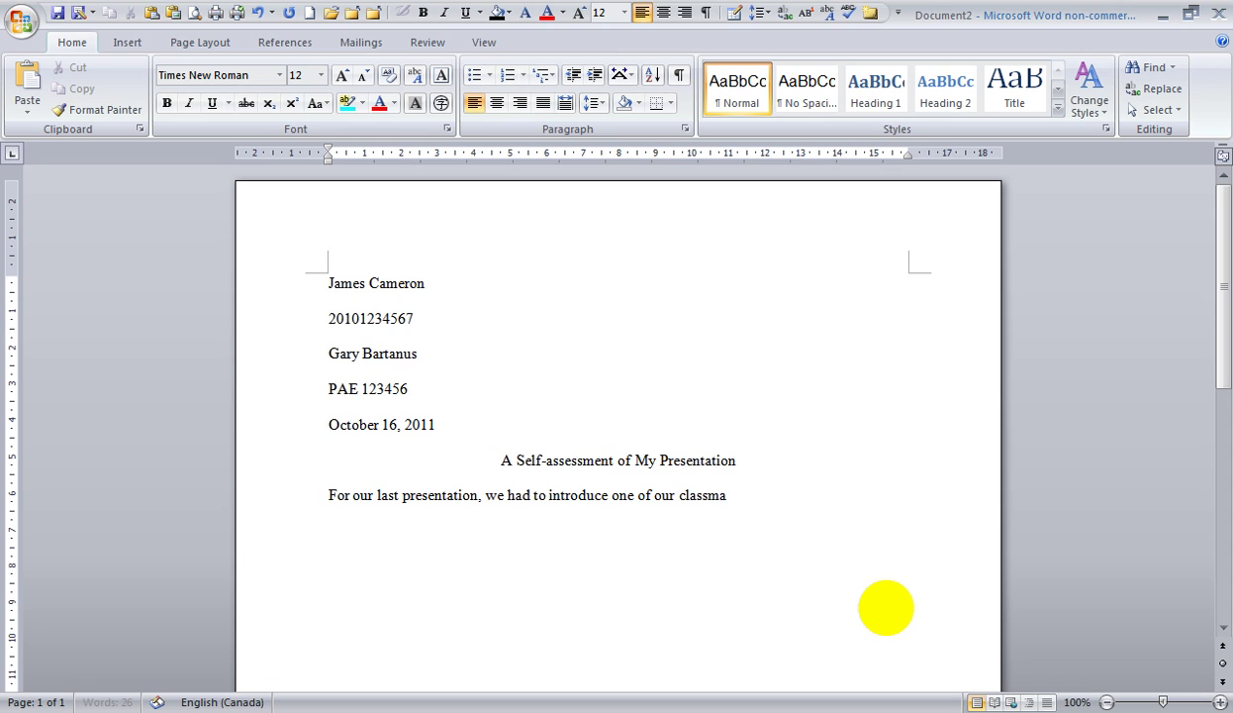
text(tes.)
key(Return)
Write "I enjoyed this assignment because I got to know someone new and make a new friend." on its own line and end the line.
text(I)
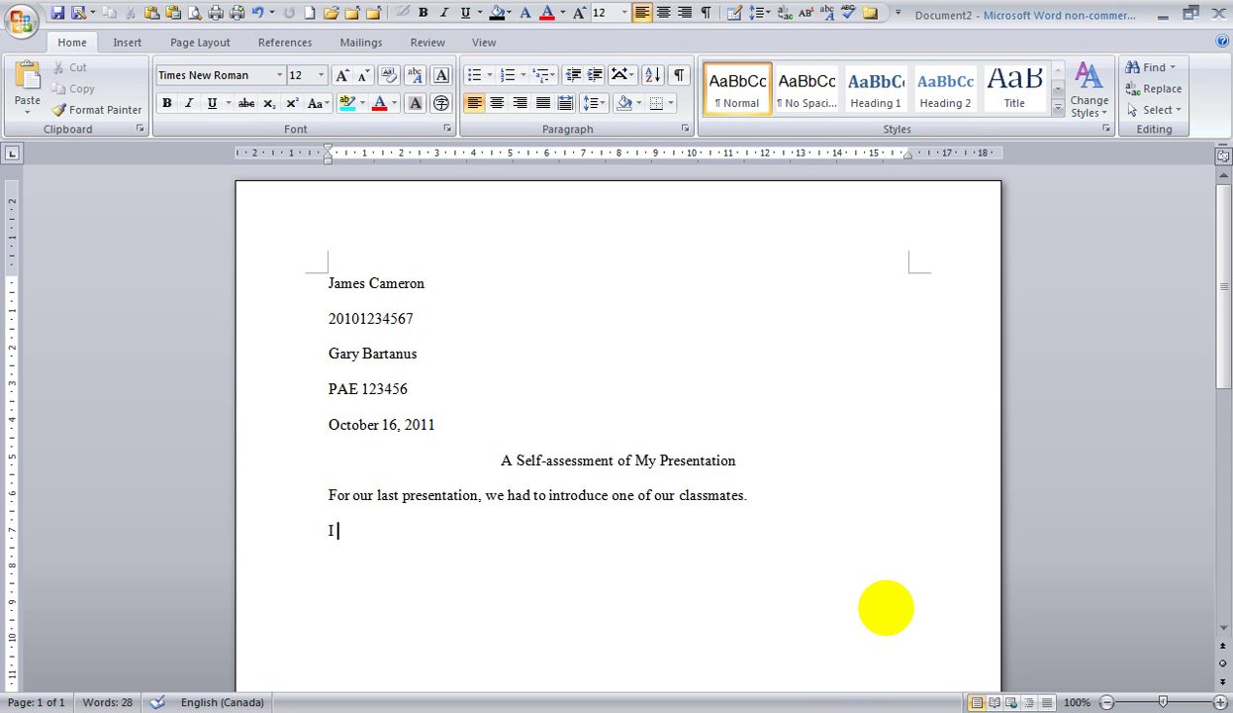
text( enjoyed this)
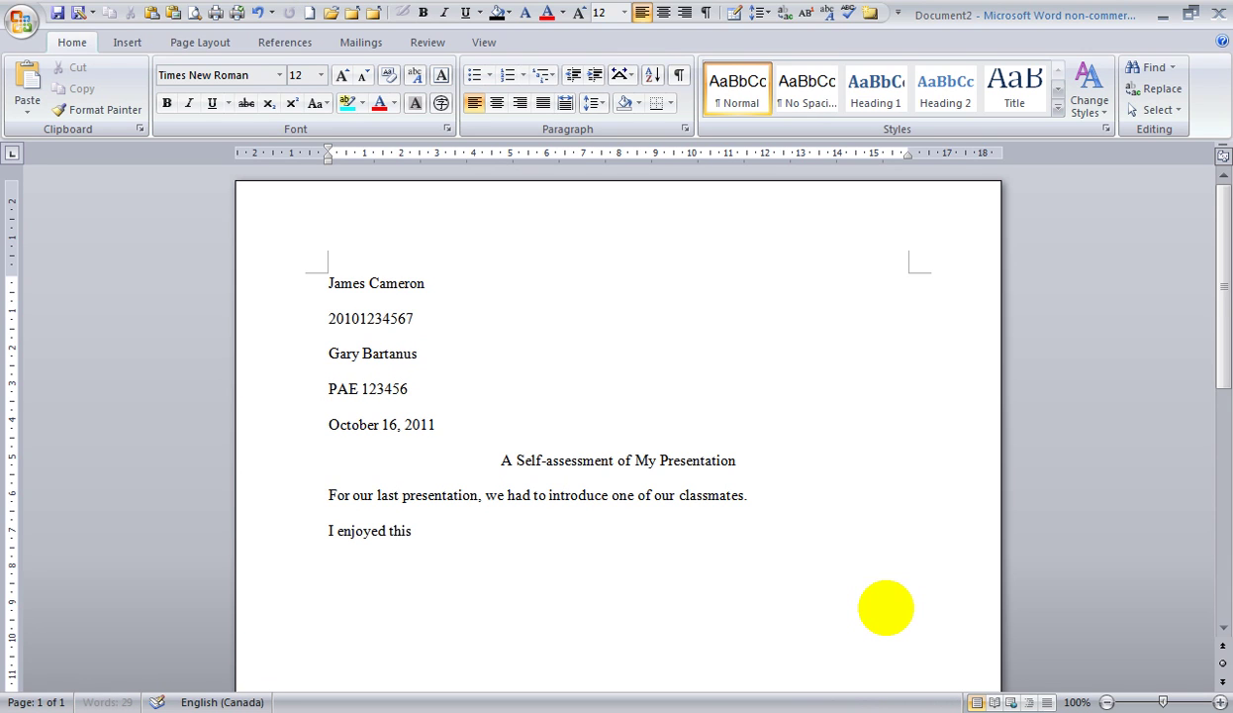
text( assignemt)
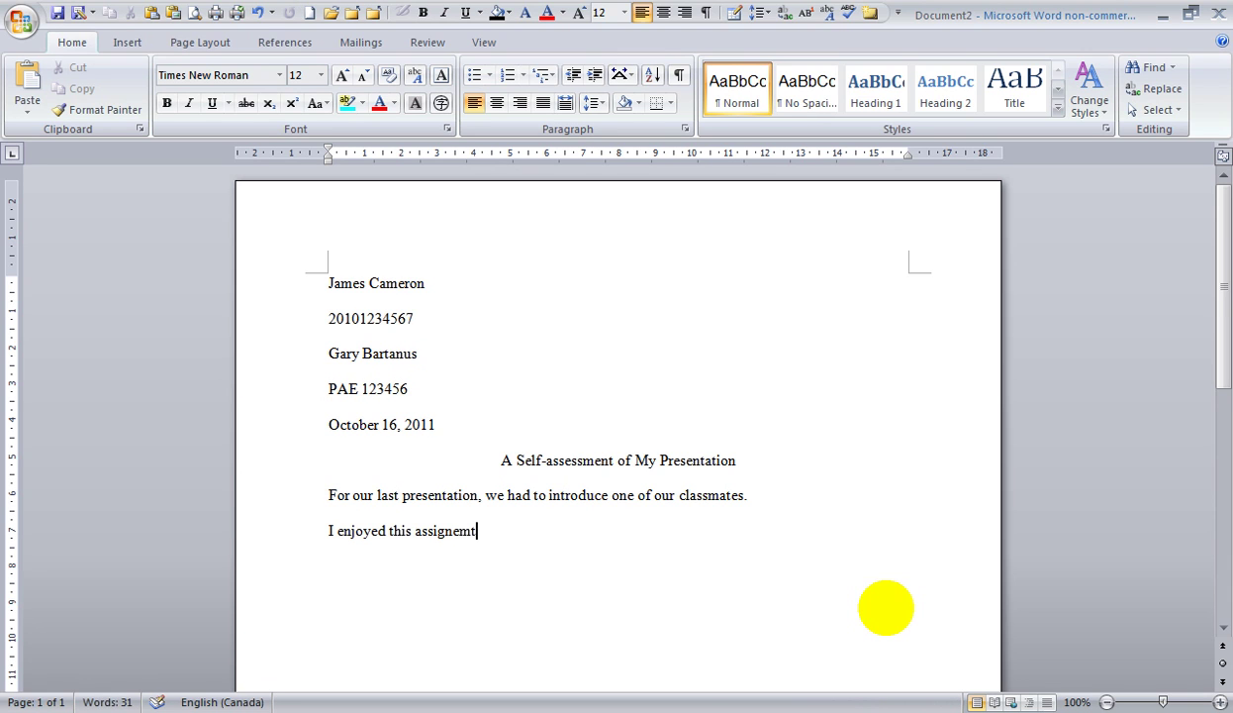
key(BackSpace)
key(BackSpace)
key(BackSpace)
text(ment becau)
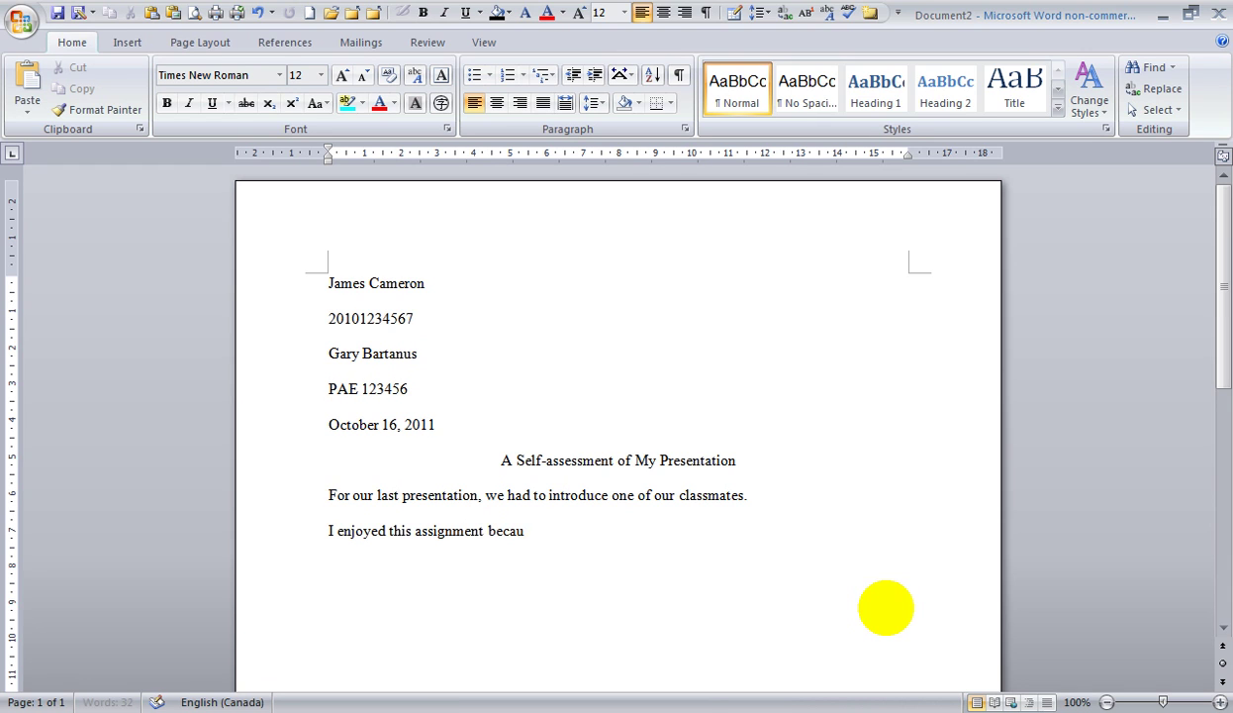
text(se I got to know someone new)
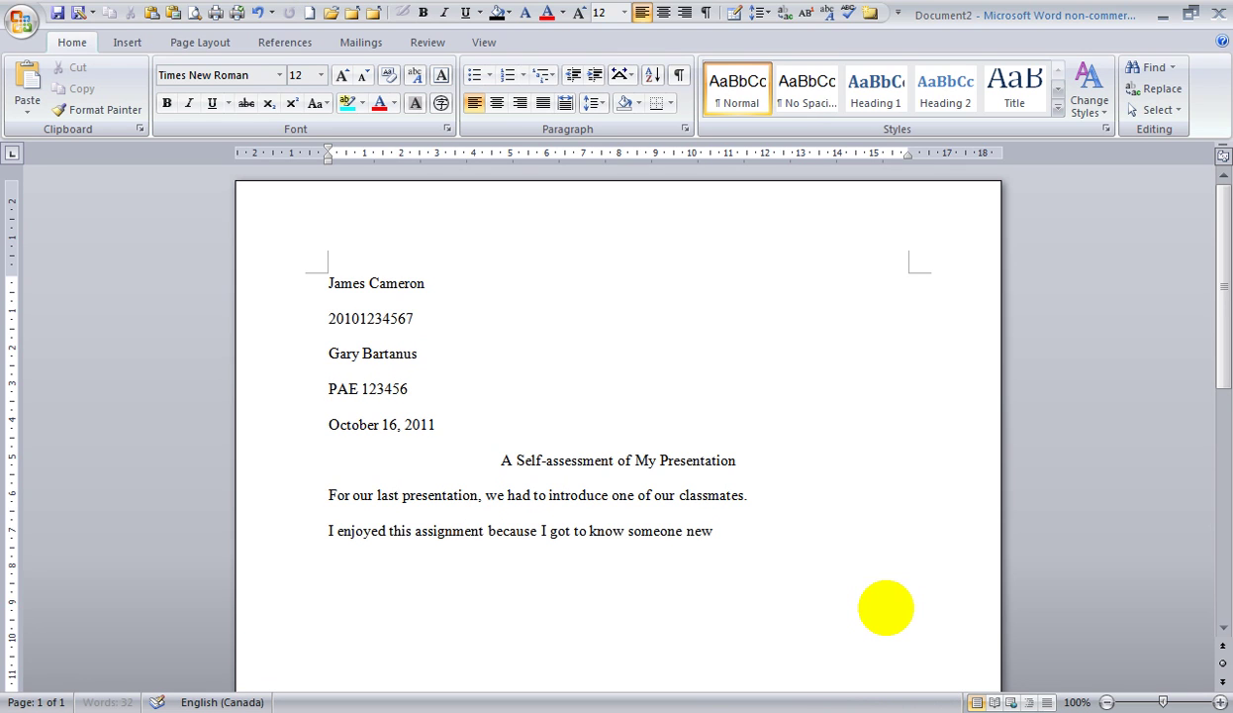
text( and make a new f)
text(riedn)
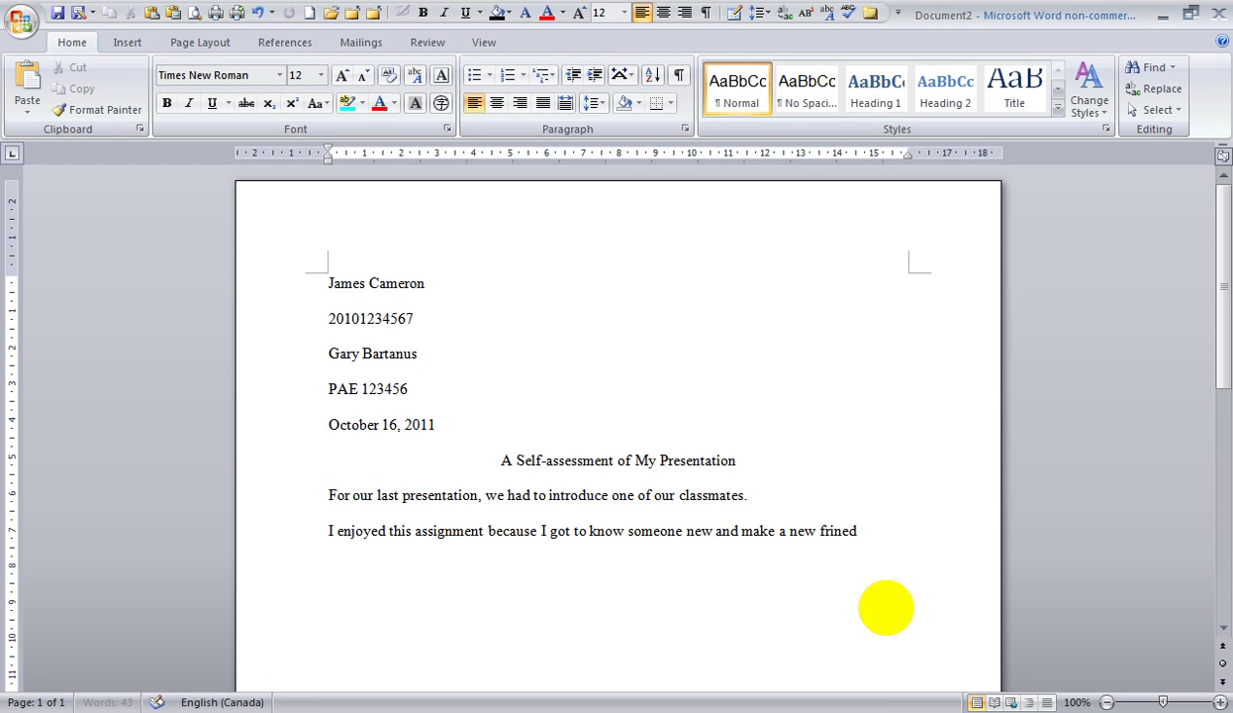
key(BackSpace)
key(BackSpace)
text(nd.)
key(Home)
Write "The best part of my presentation was my use of voice inflection." on its own line, followed by empty lines.
text(The best par)
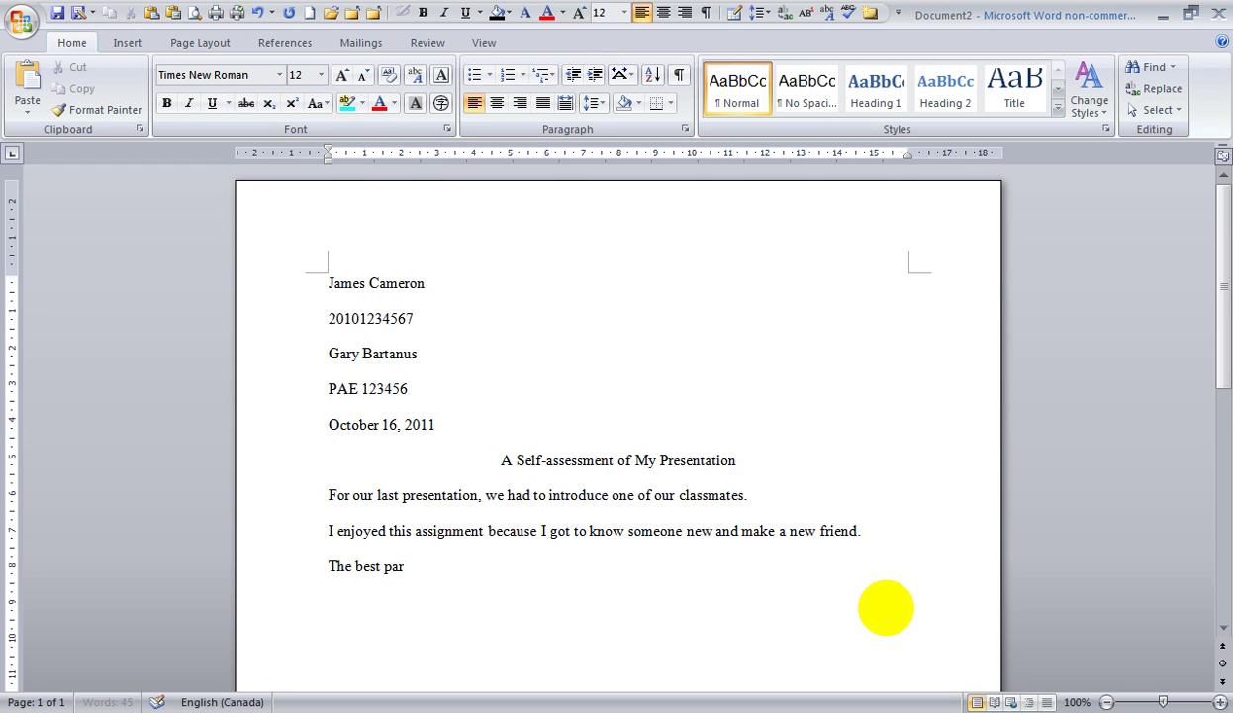
text(t of jme)
key(BackSpace)
key(BackSpace)
key(BackSpace)
text(my presentation)
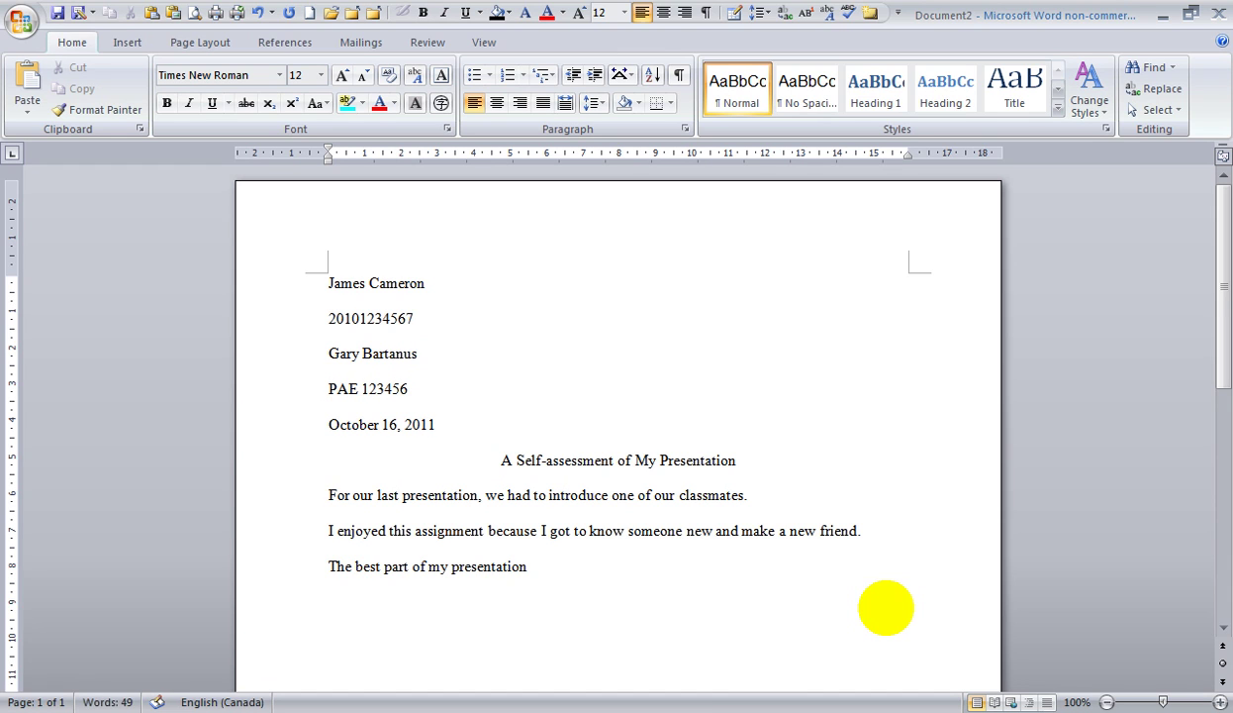
text( was my use of vo)
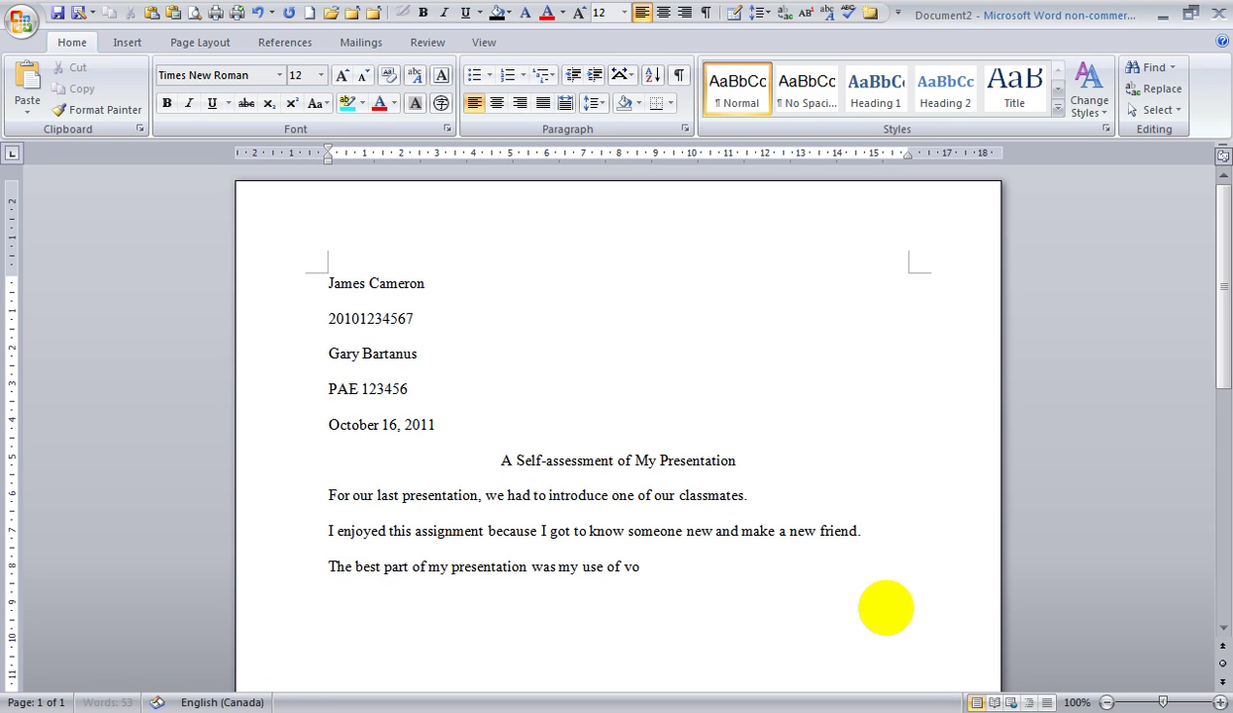
text(ice inflection)
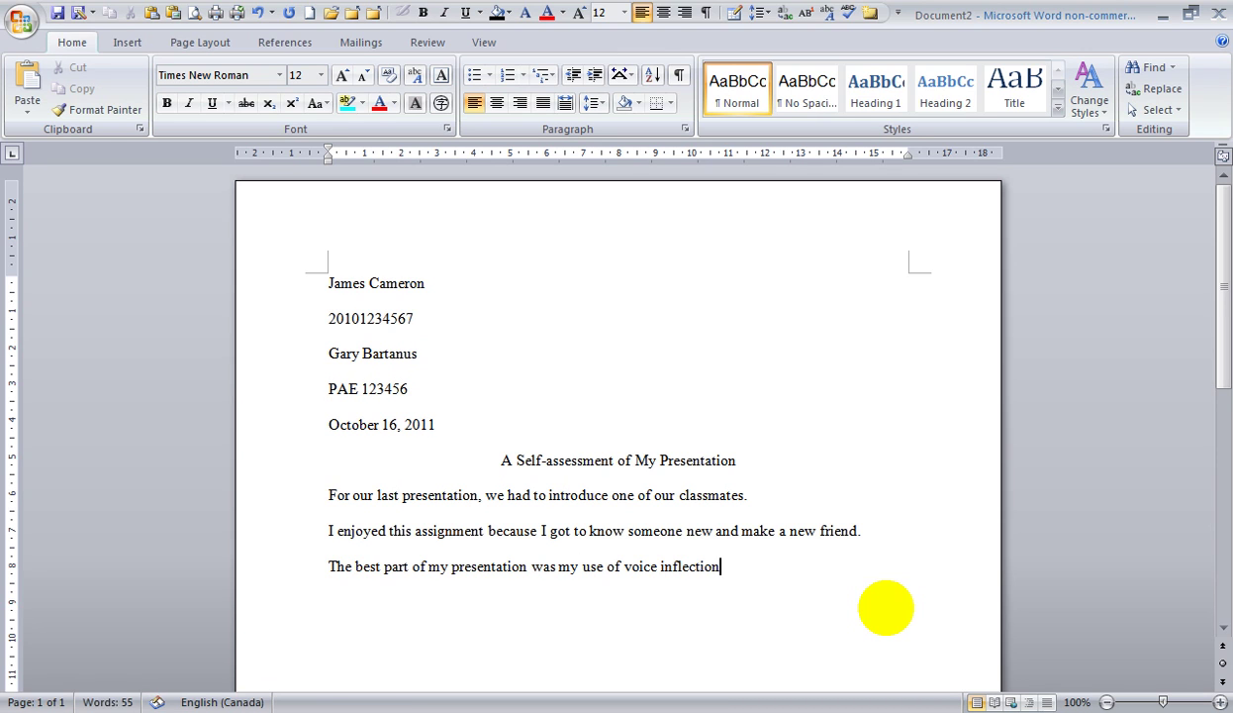
text(.)
key(Return)
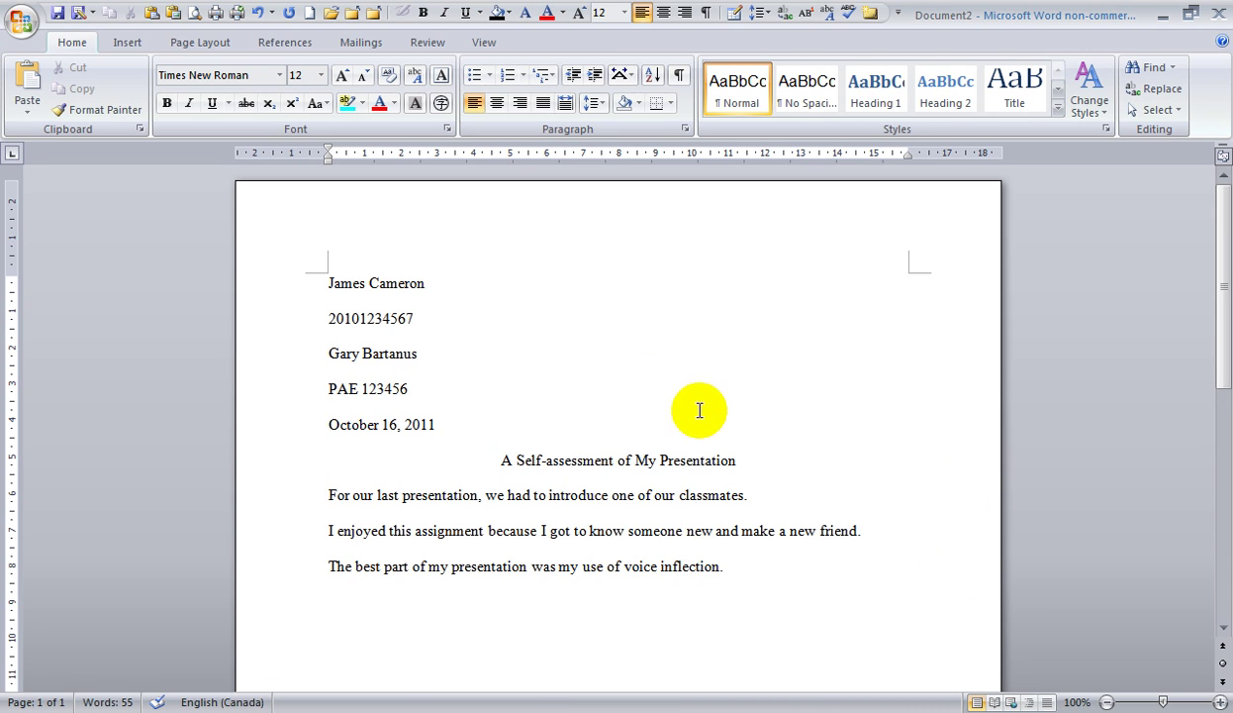
Delete the three body sentences and all empty lines below the title with formatting marks shown, and hide the marks again.
click(679, 75)
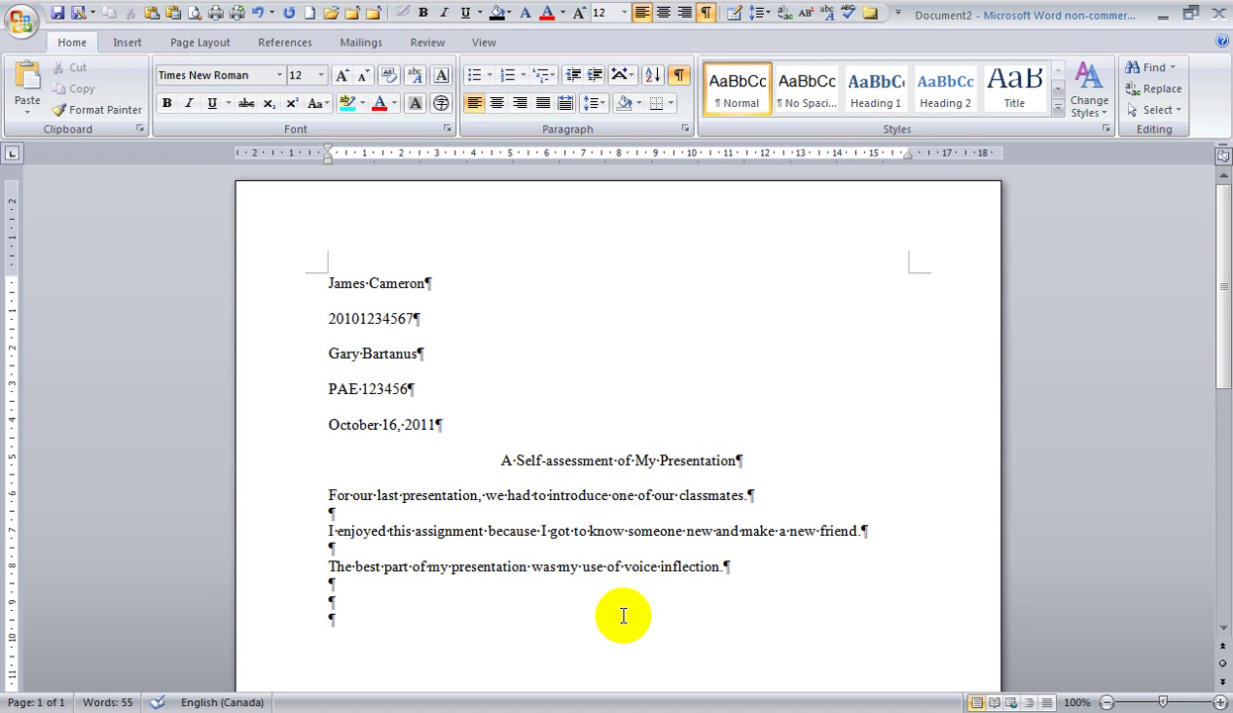
click(337, 623)
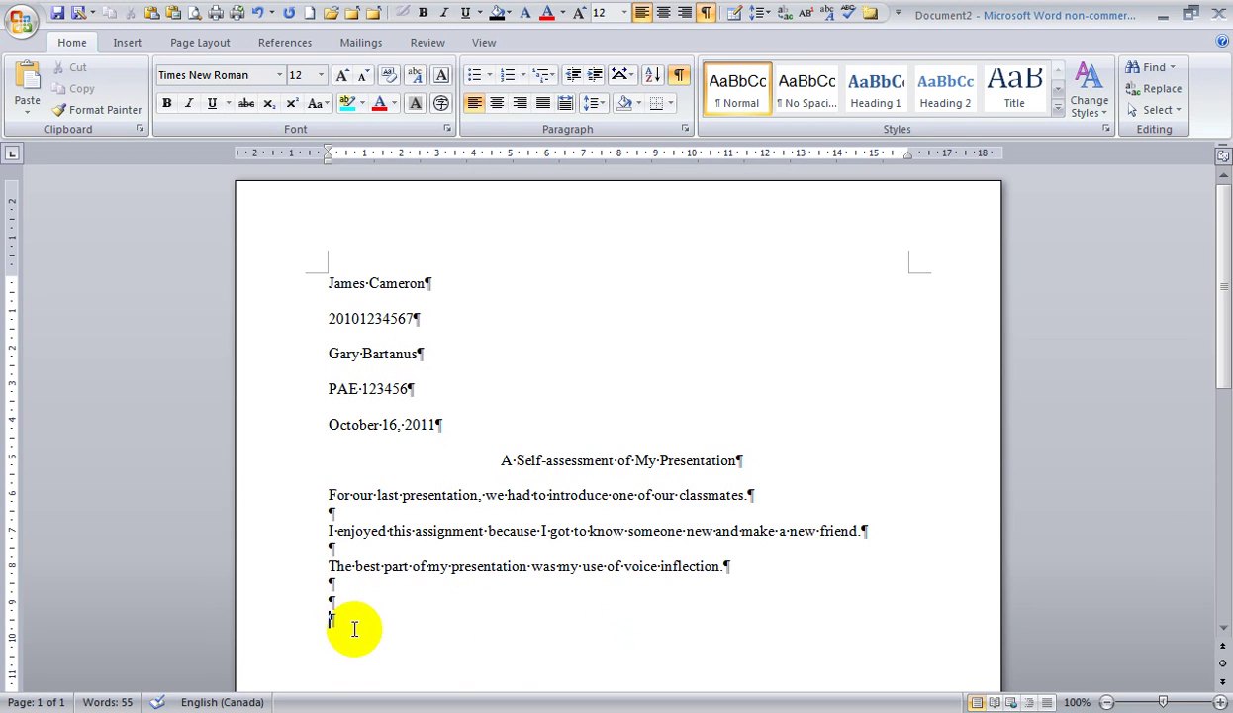
shift+click(320, 494)
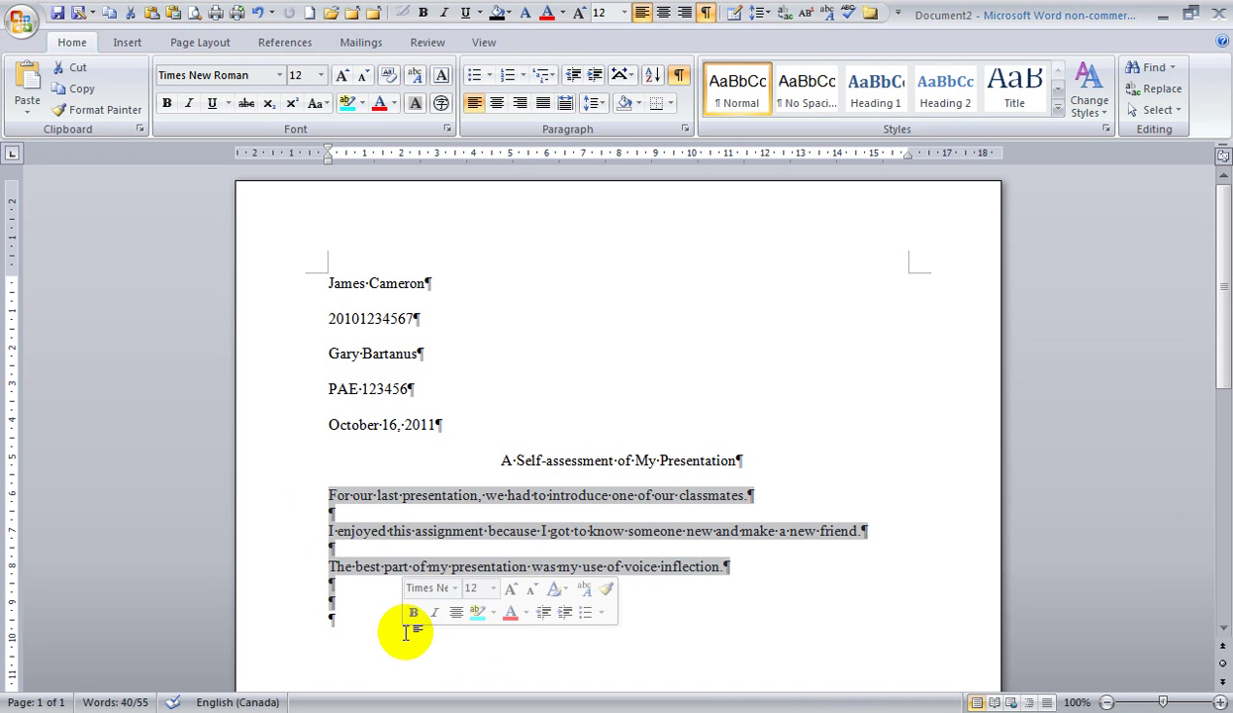
key(Delete)
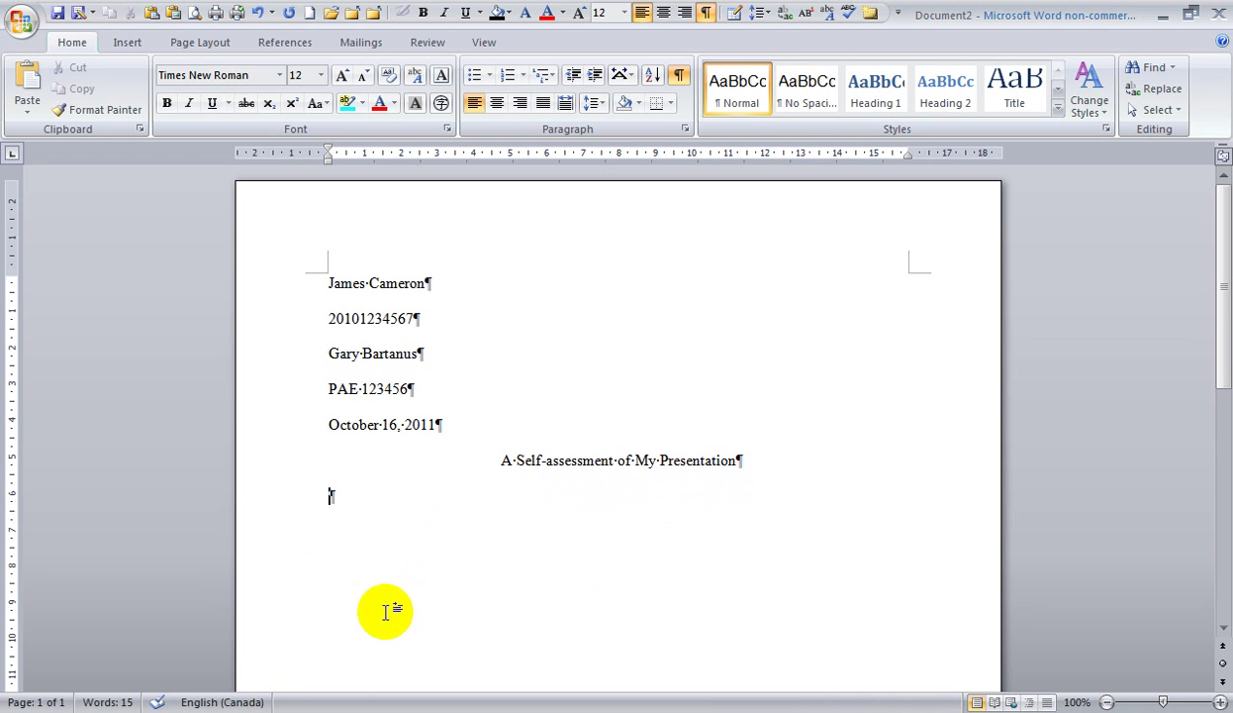
click(679, 78)
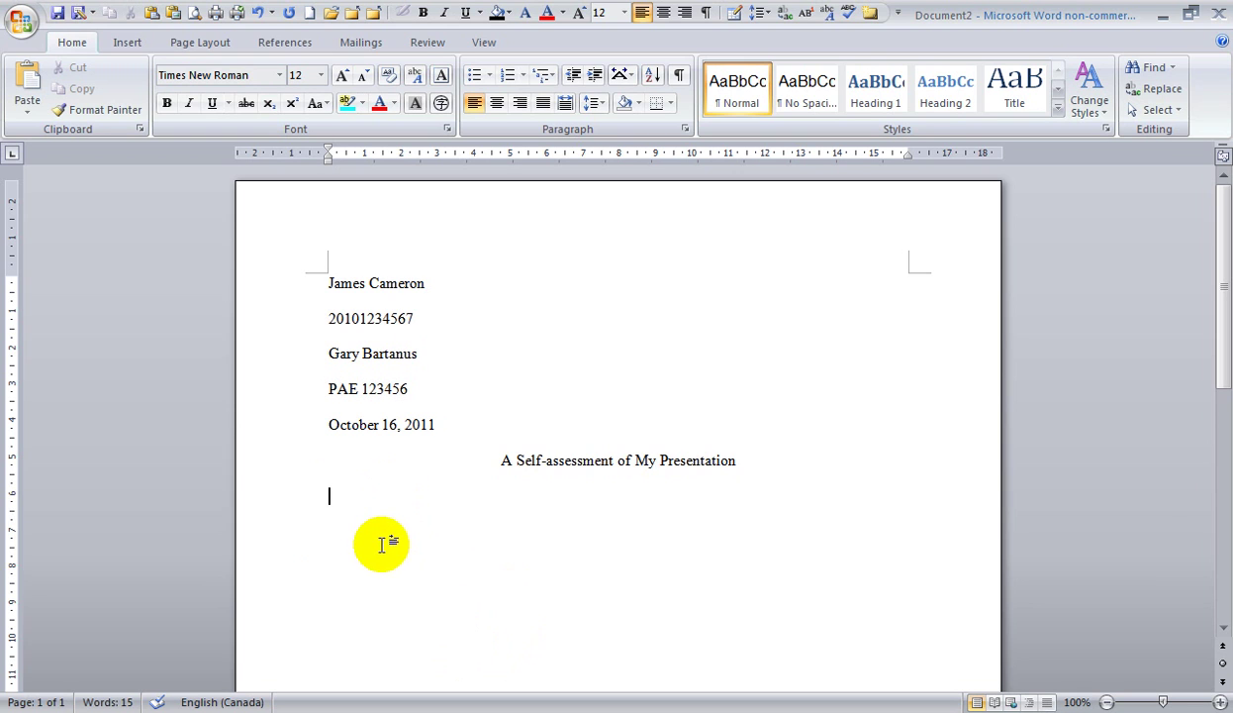
Start a tab-indented paragraph below the title with "For our last presentation, we had to introduce one of our classmates.".
key(Tab)
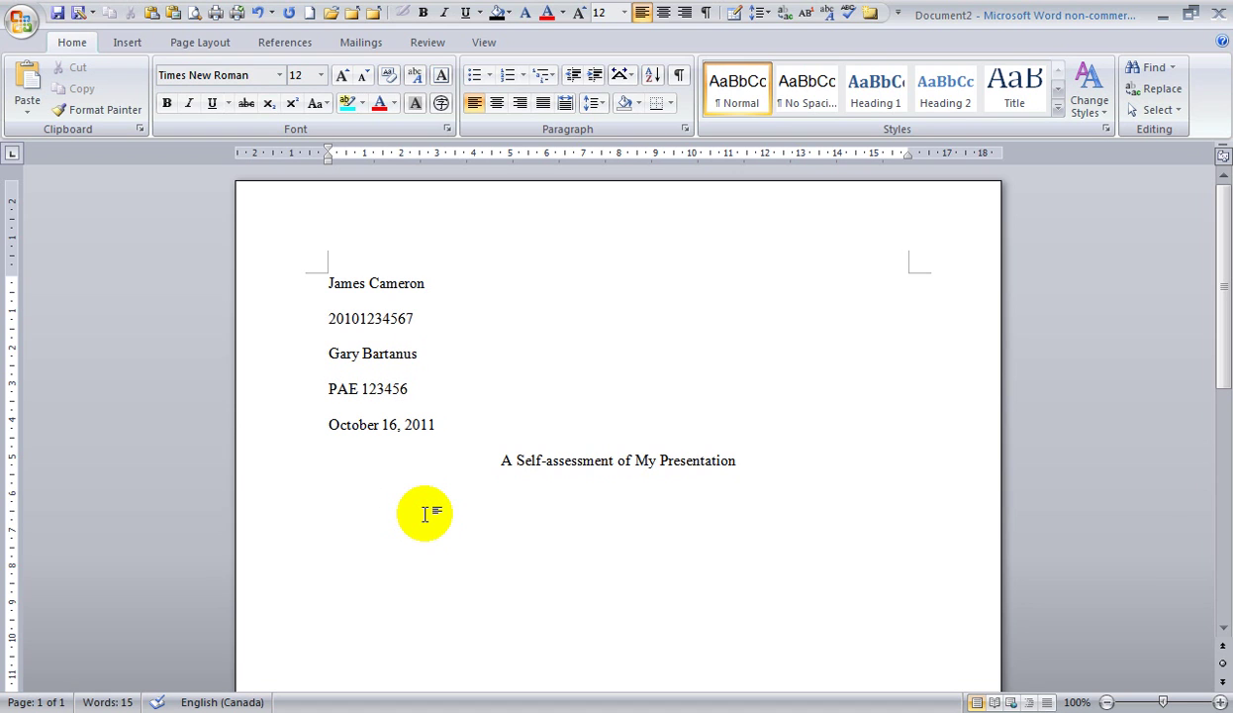
text(For our last)
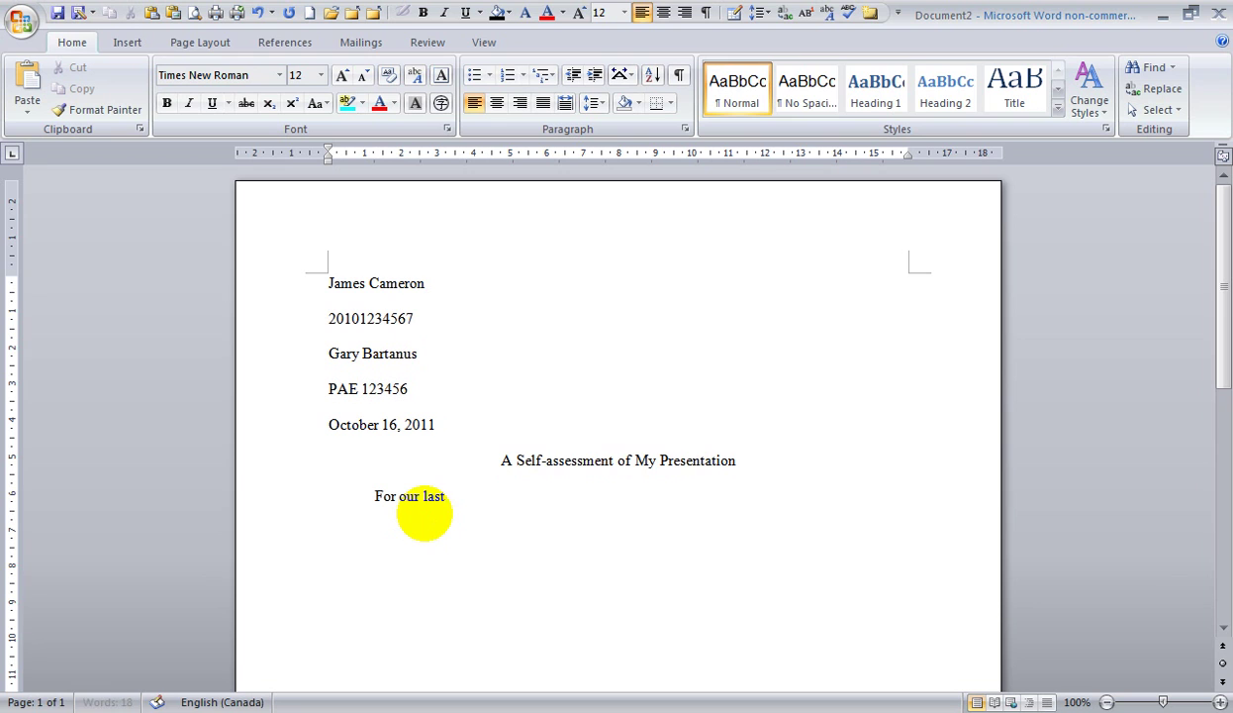
text( presentation)
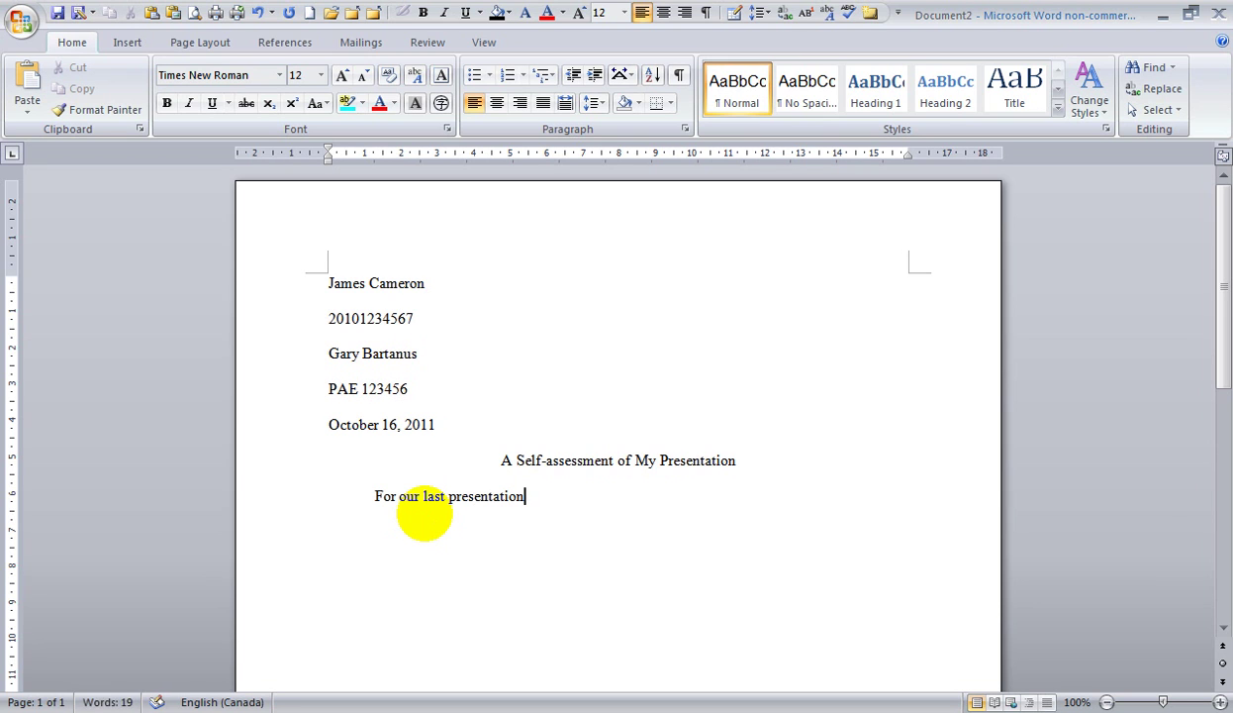
text(, we had to int)
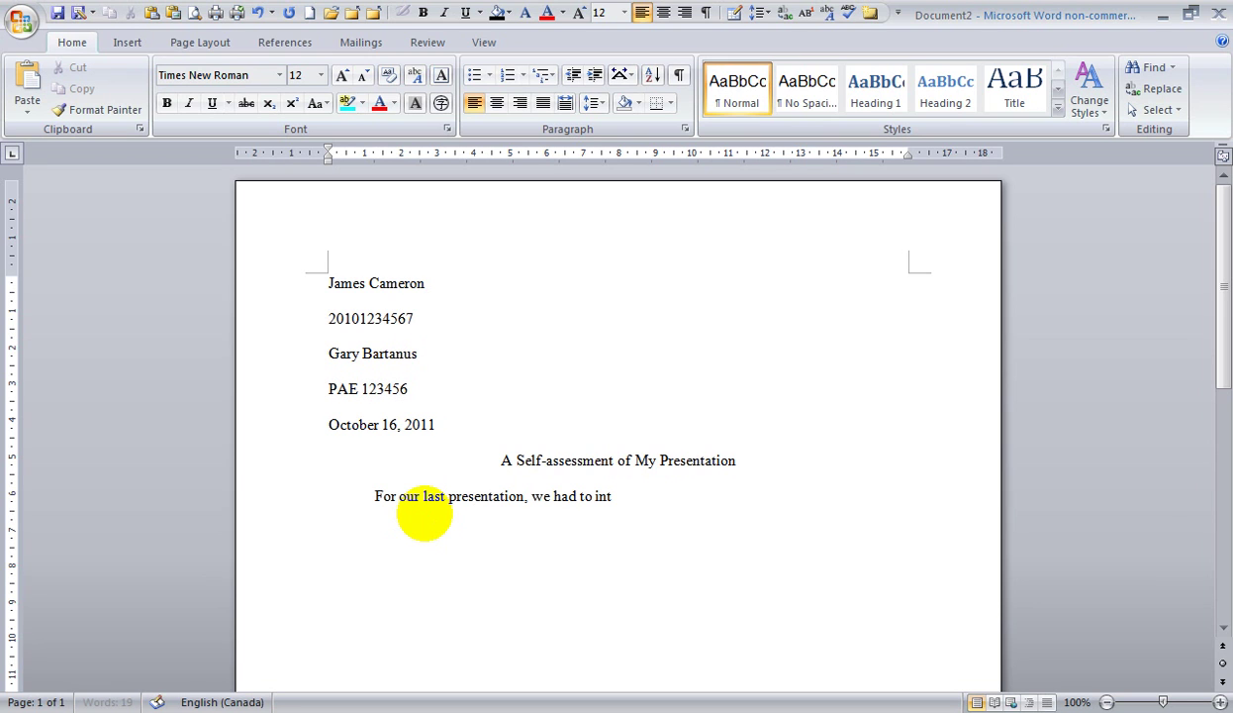
text(roduce one of our classmates)
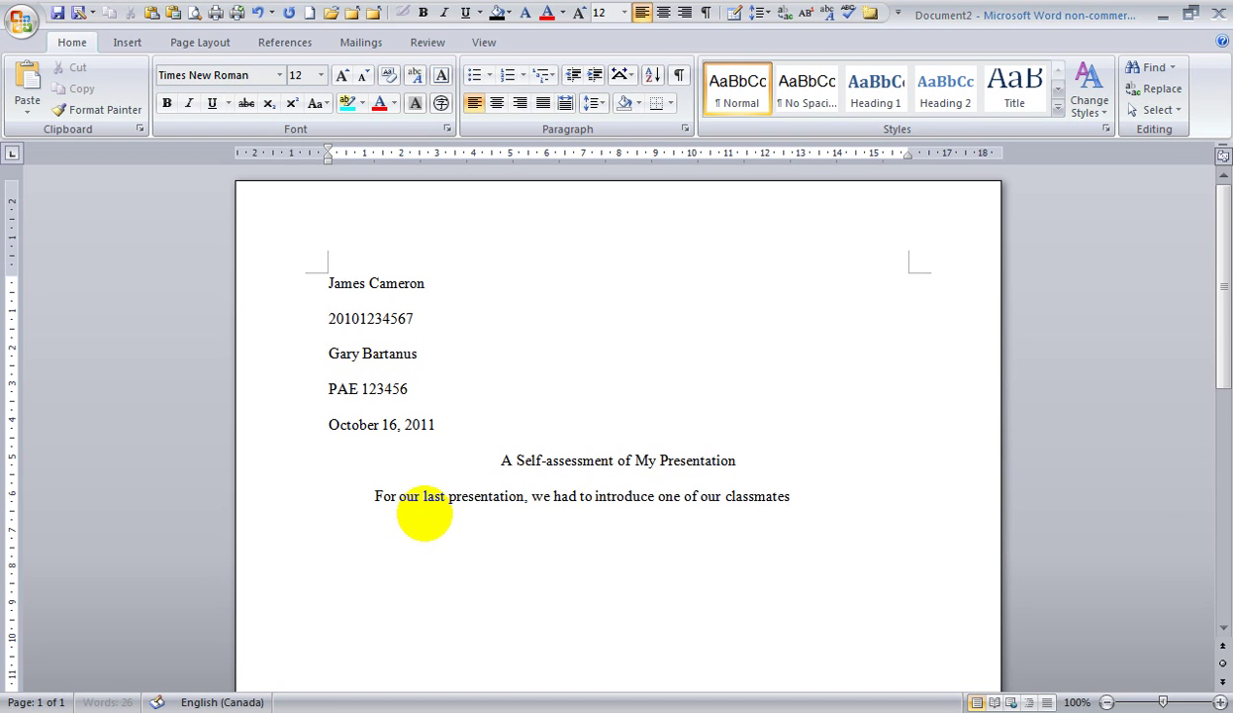
text(.)
Continue the same paragraph with "I enjoyed this assignment because I got to know someone nedw and make a new friend.".
text(I enjoyed this)
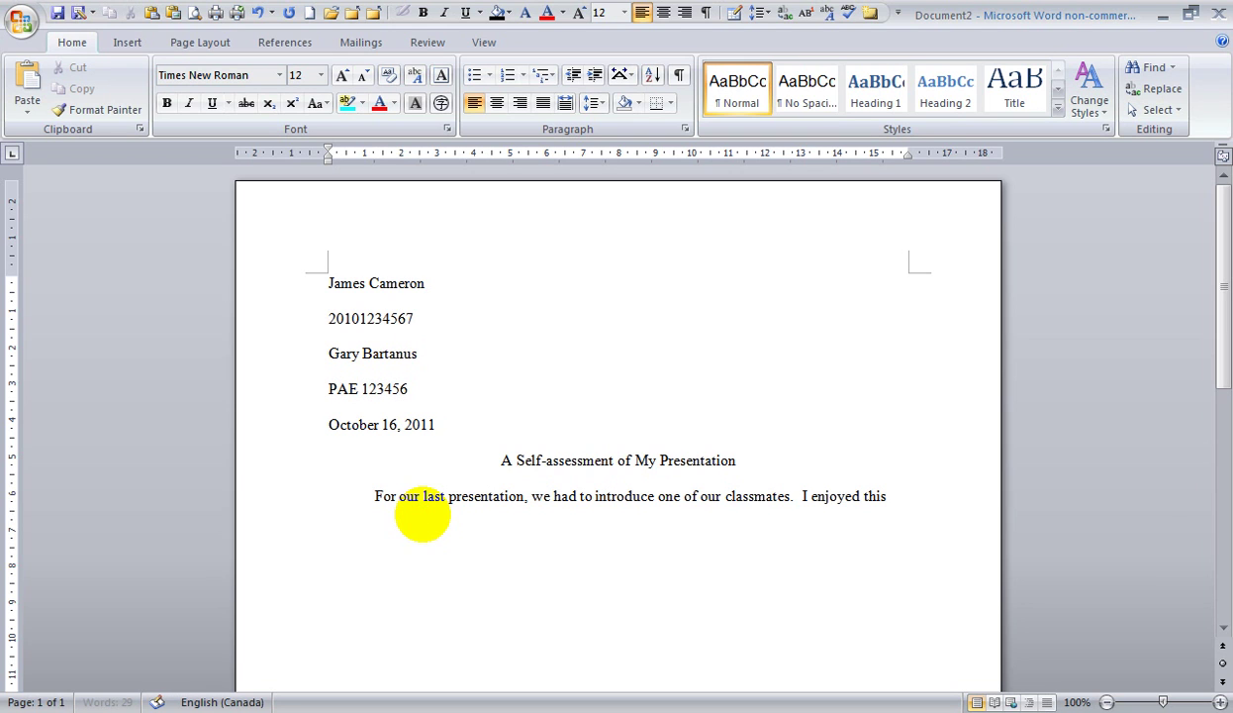
text( assignment)
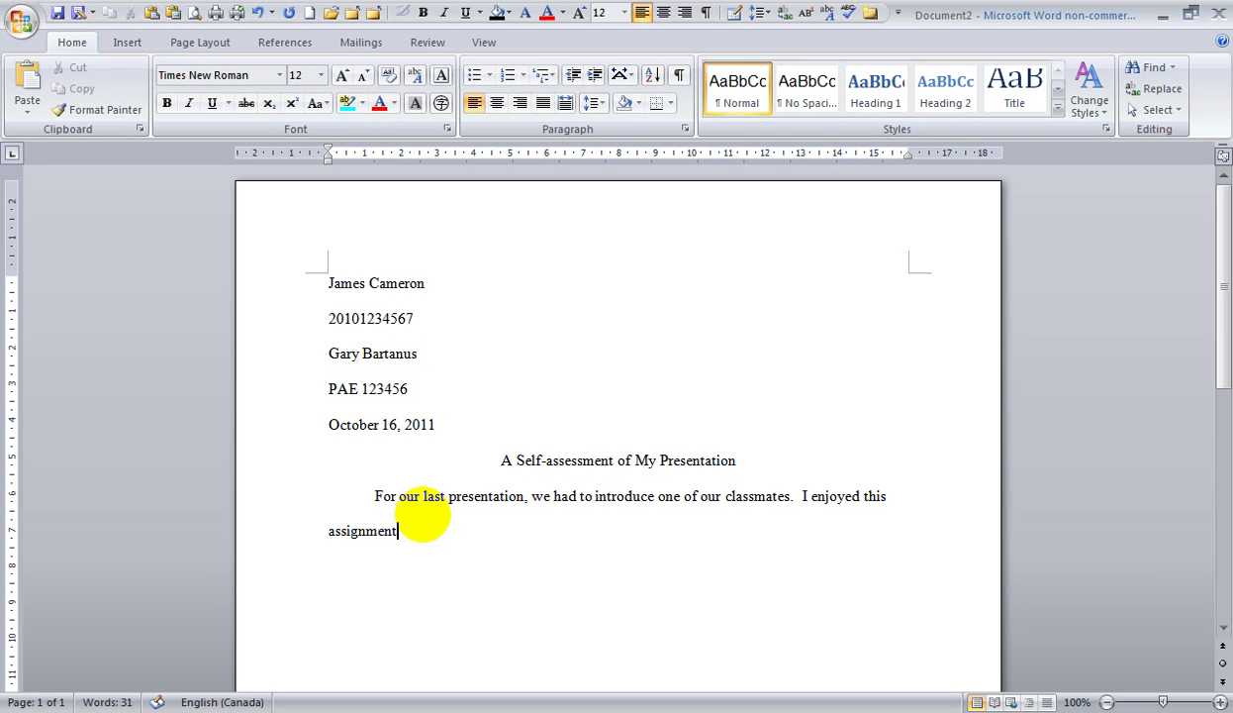
text( because I got to know s)
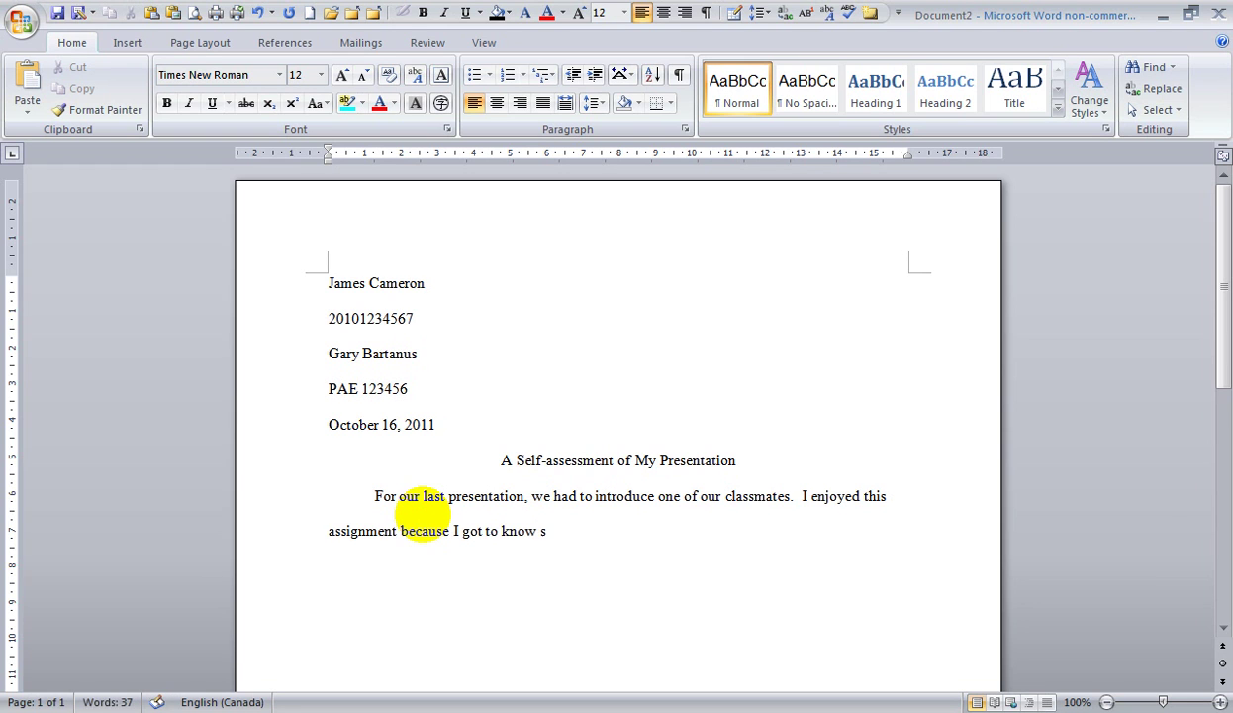
text(omeone nedw an)
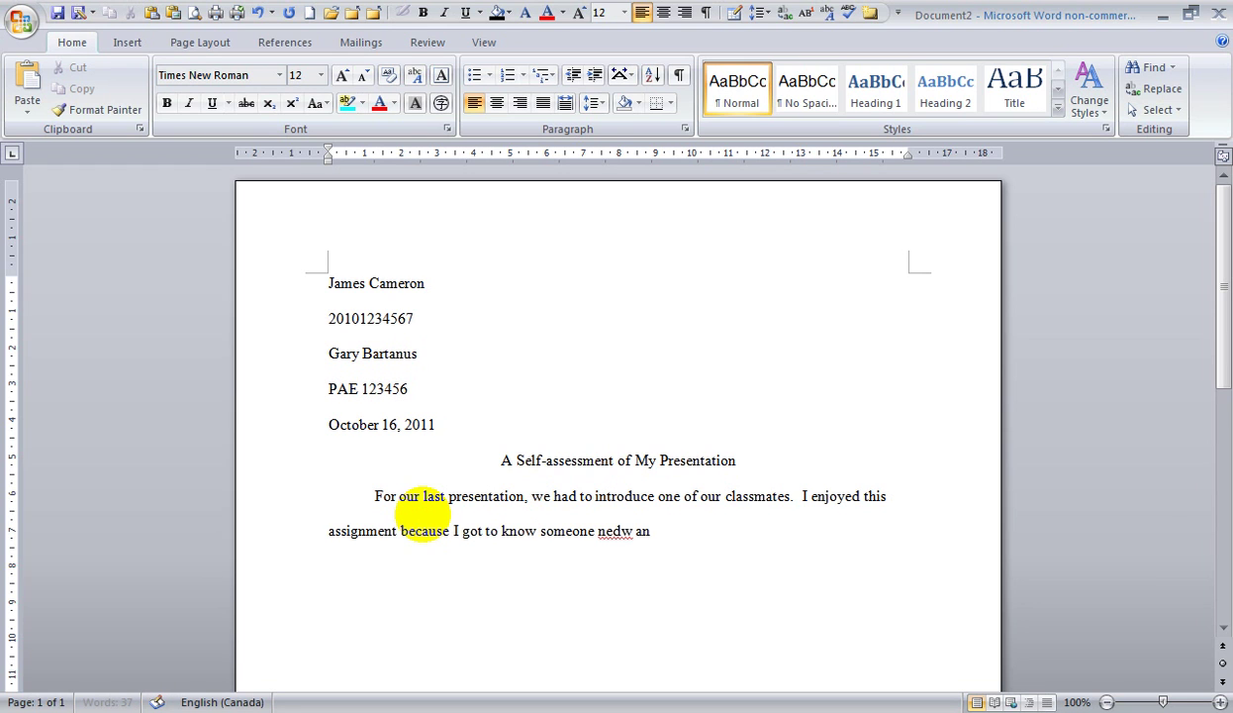
text(d make a new fri)
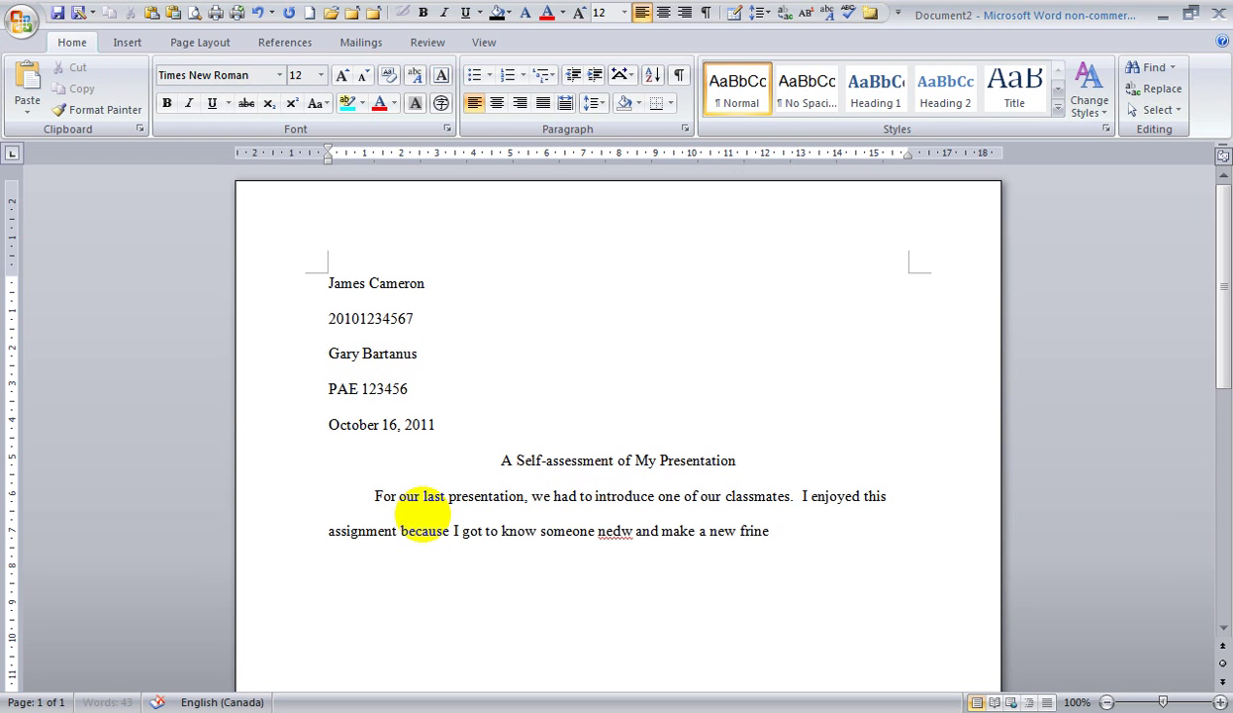
text(end.)
Finish the paragraph with "The best part of my presentation was my use of voice inflection.".
text(The best part of my pres)
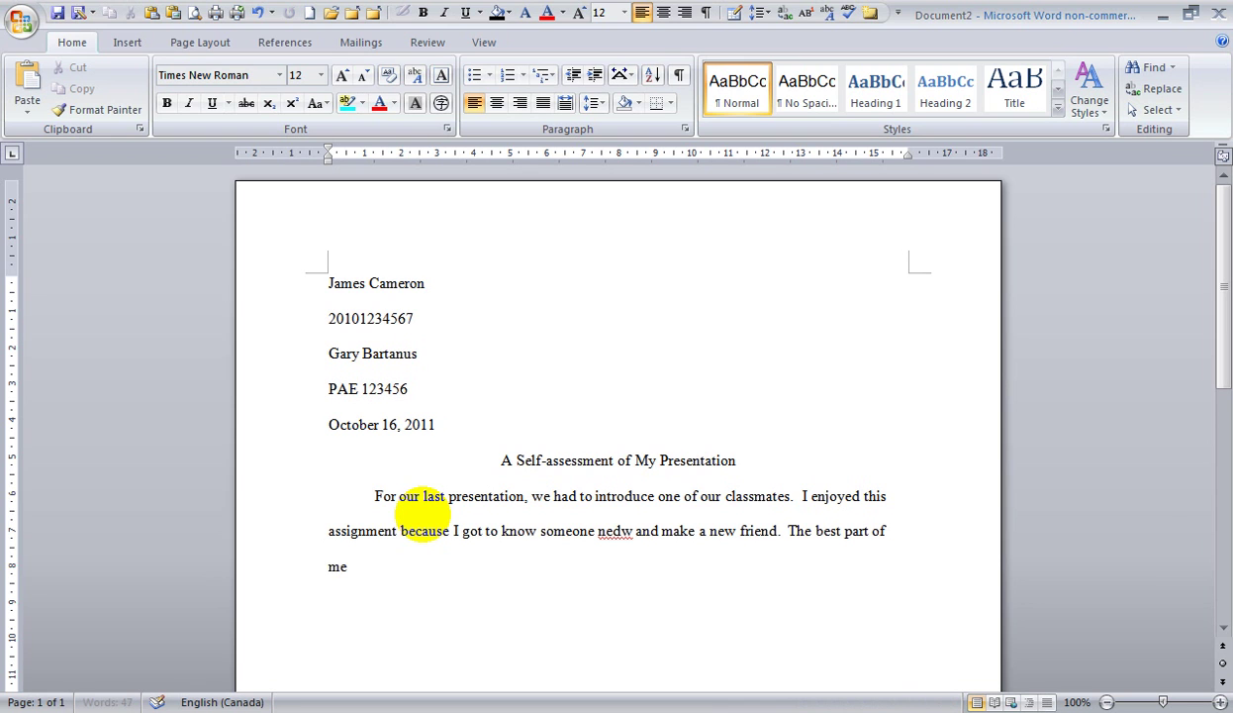
text(entation was my)
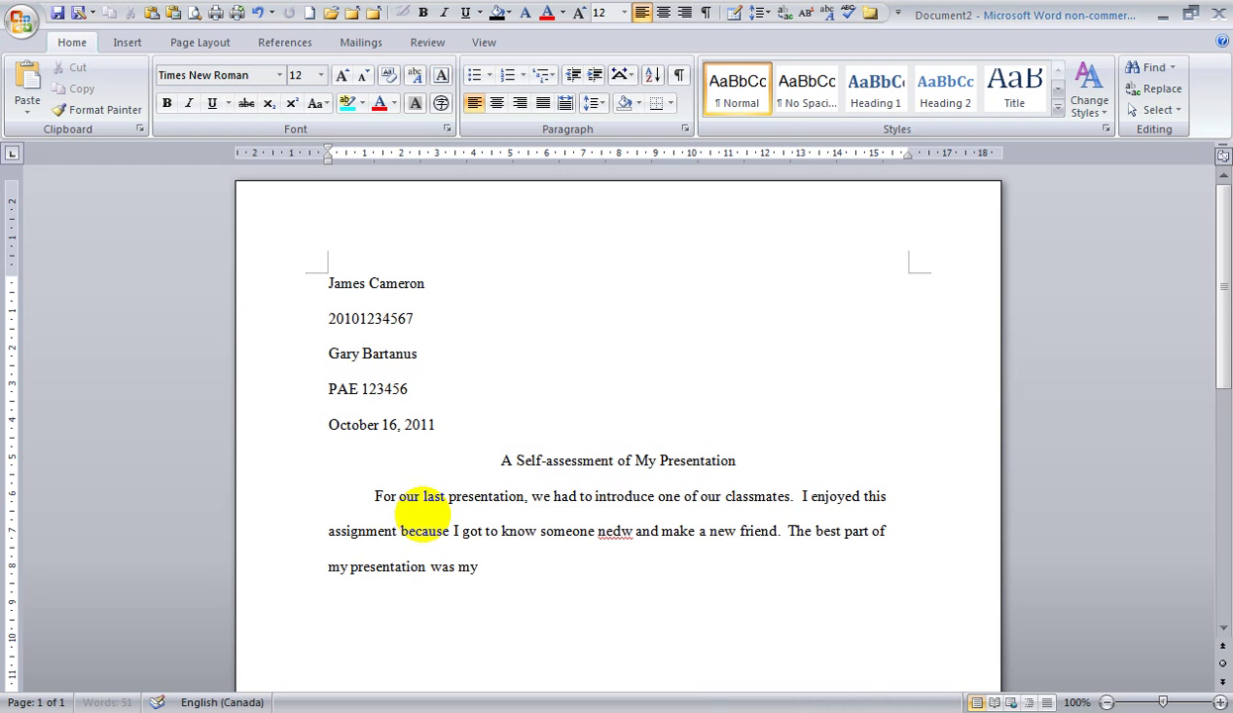
text( use of voice inflection.)
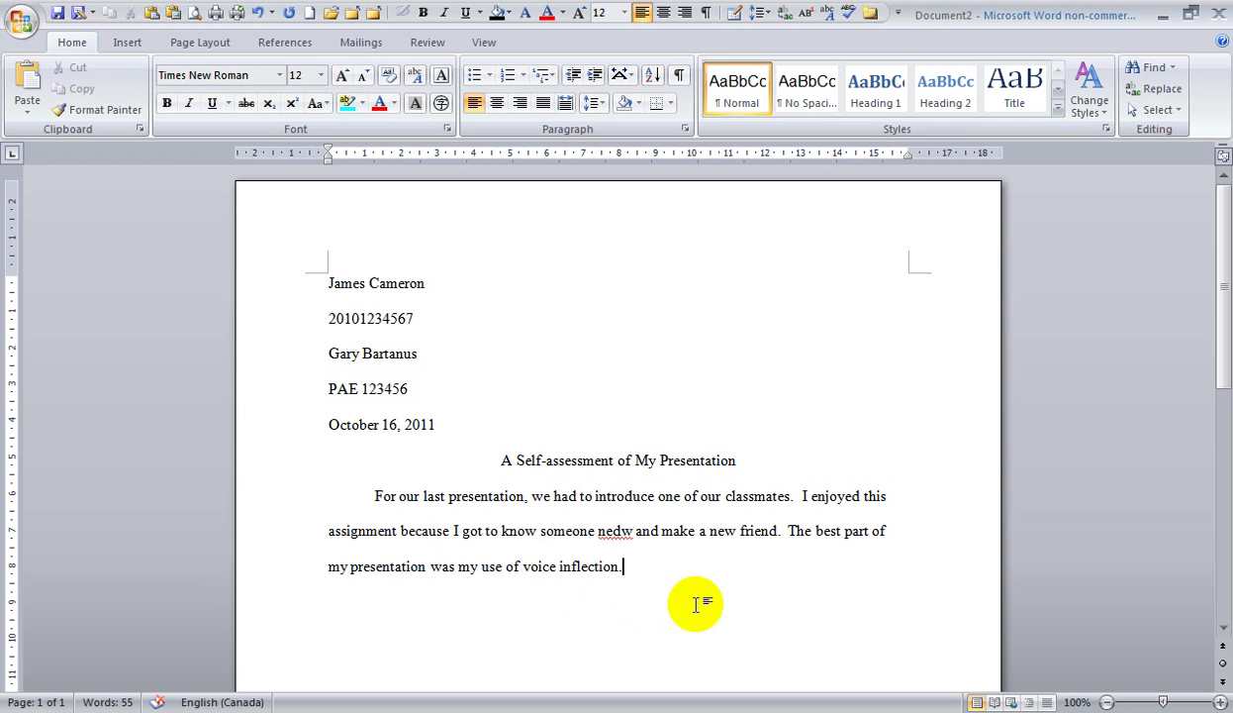
Show the formatting marks to examine the paragraph's indent, spaces and paragraph ending, and hide them again.
click(681, 77)
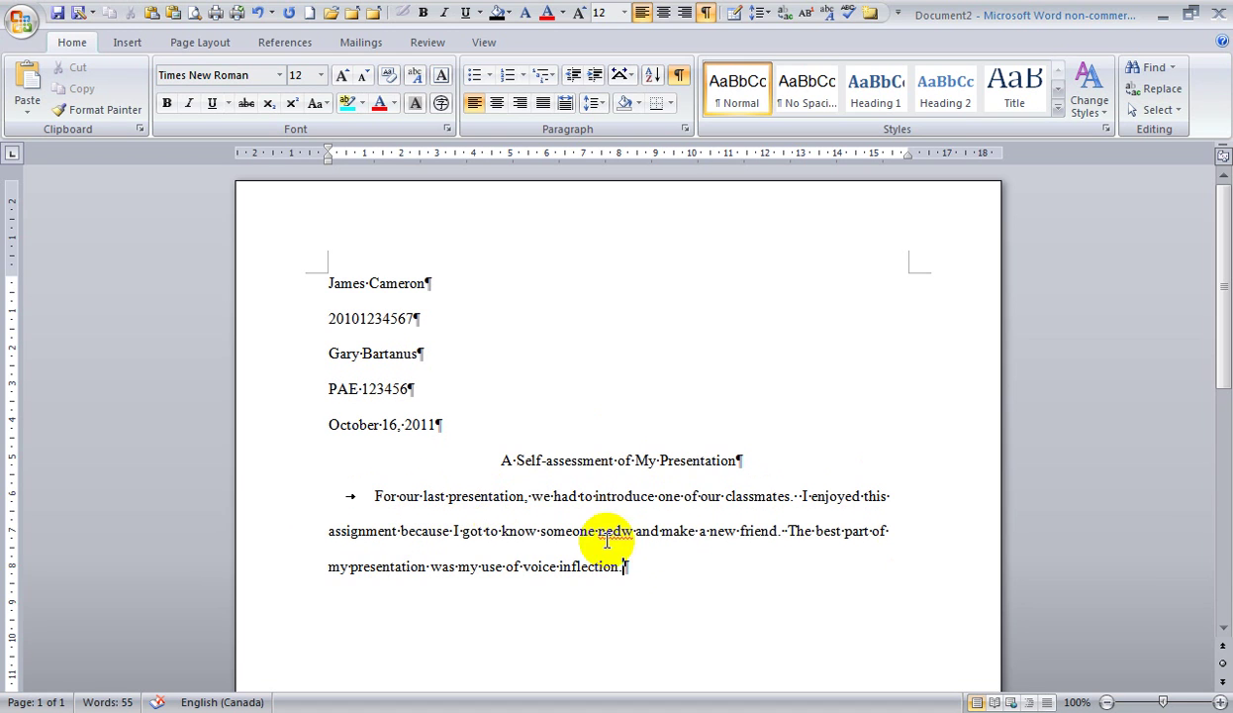
click(683, 77)
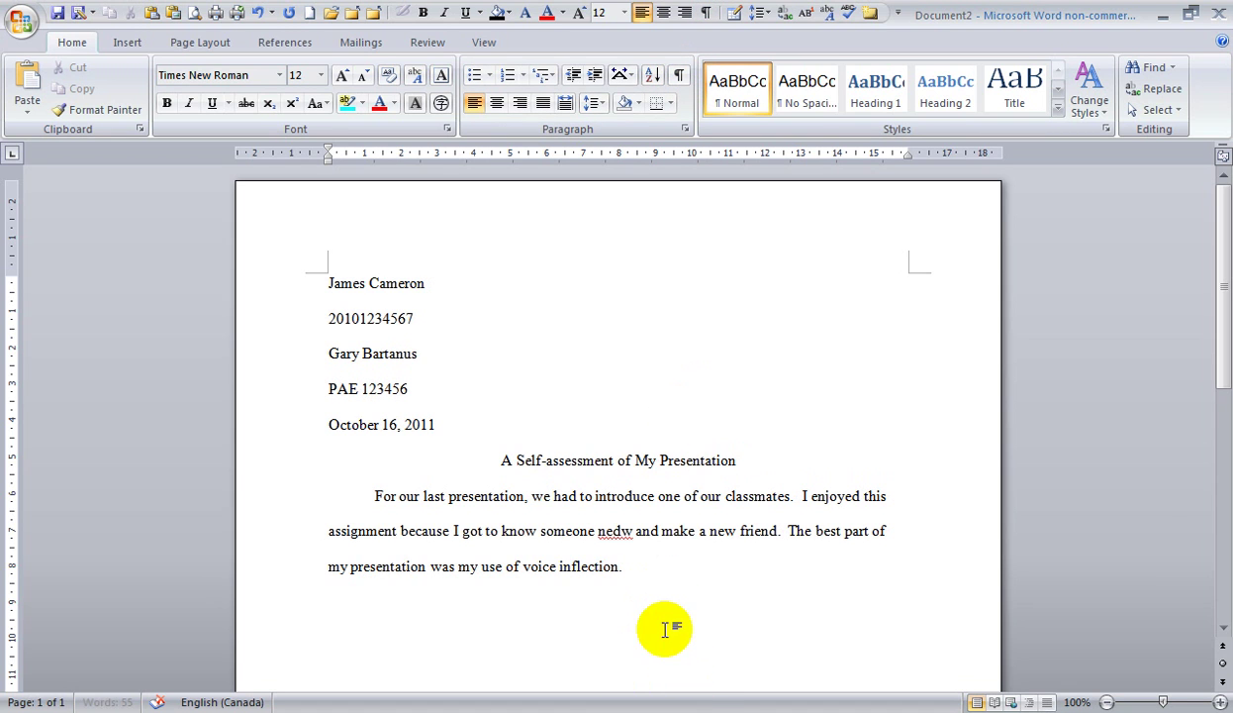
Paste the rest of the copied essay text at the end of the body paragraph.
click(644, 571)
right_click(645, 571)
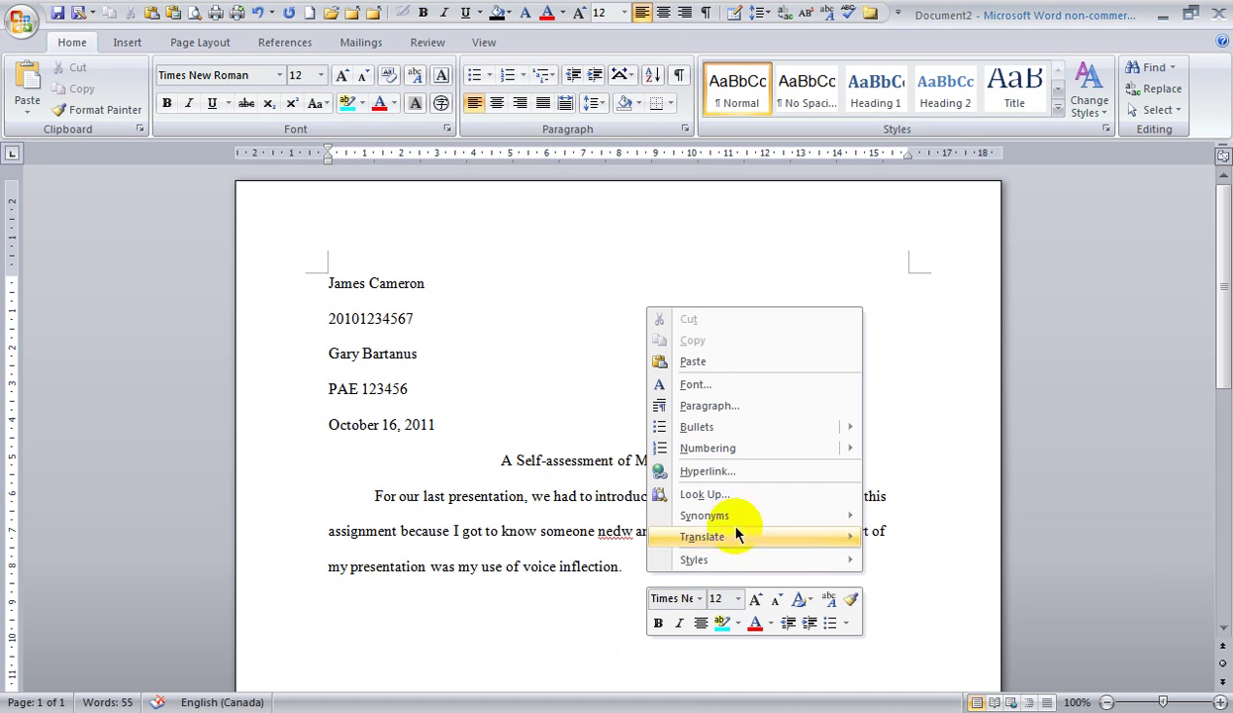
click(690, 363)
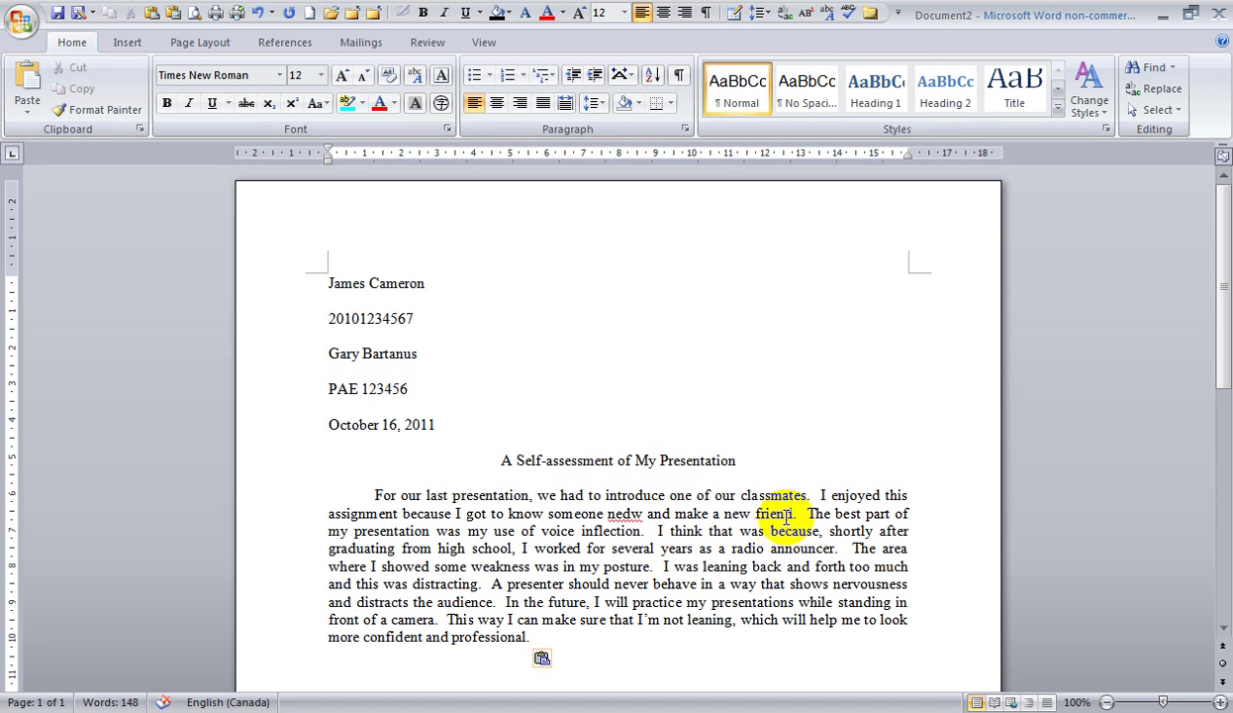
Correct the misspelled word "nedw" to the suggestion "new" and briefly show the formatting marks to check the paragraph.
click(618, 515)
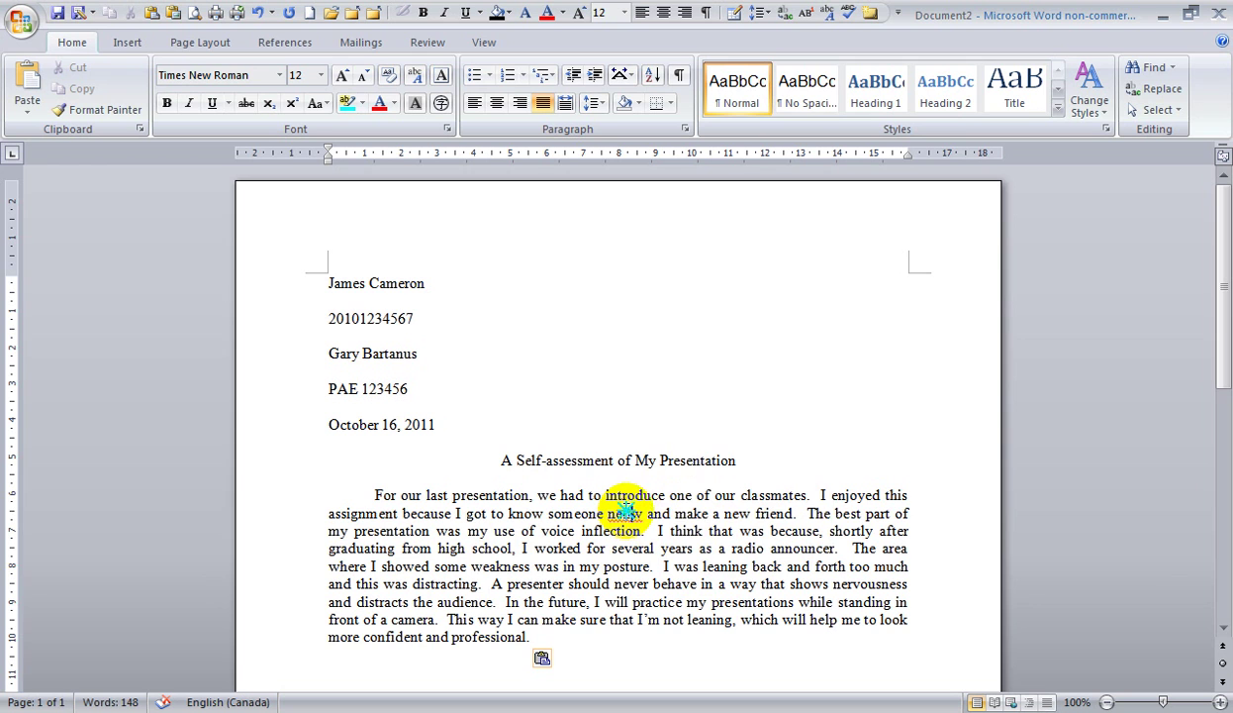
right_click(626, 513)
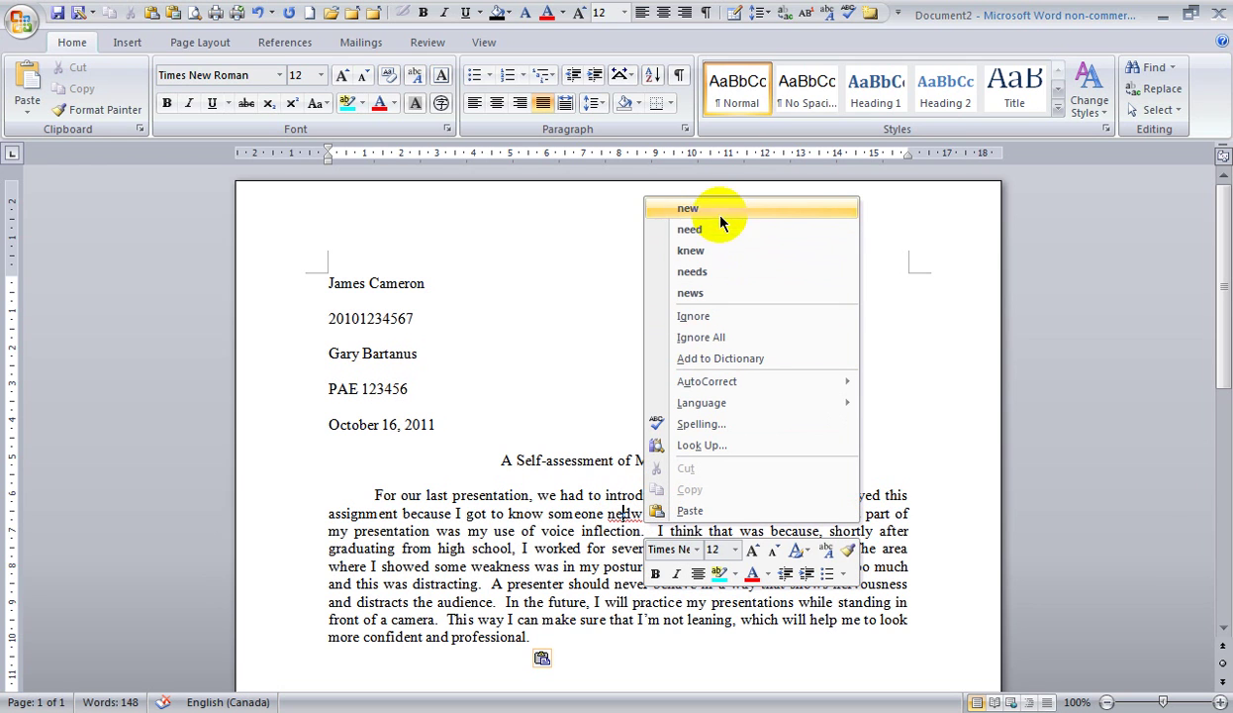
click(687, 210)
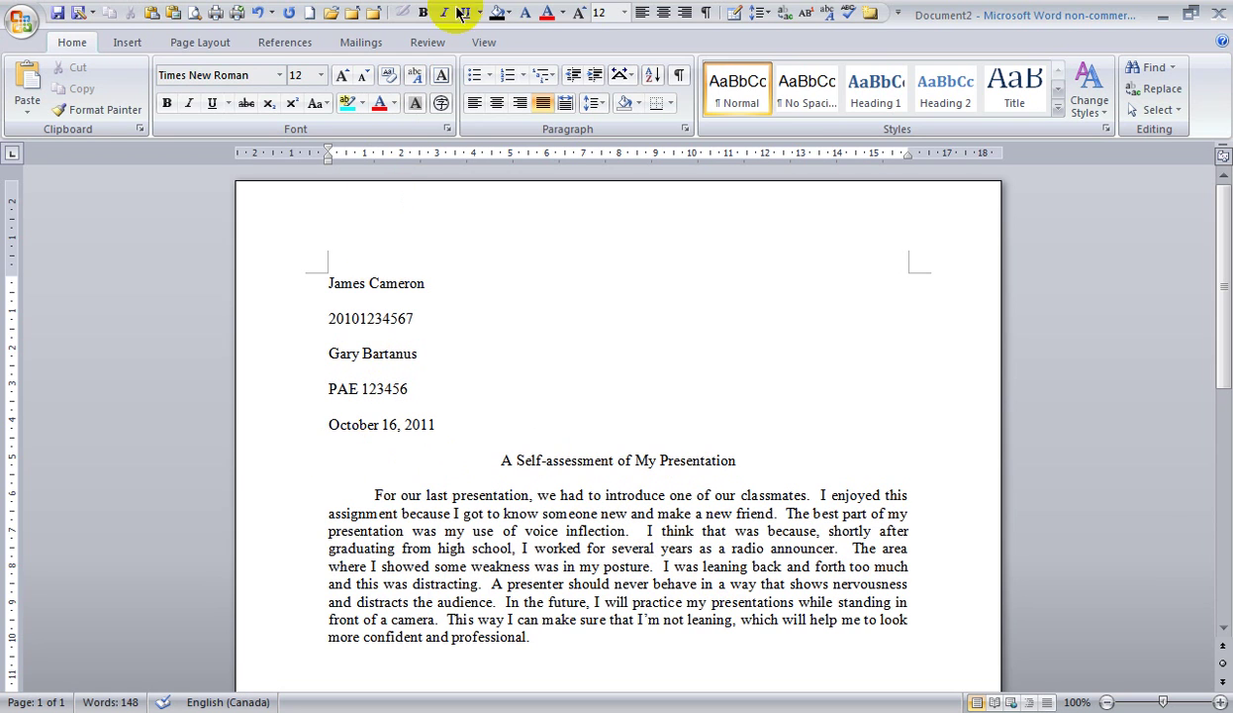
click(679, 75)
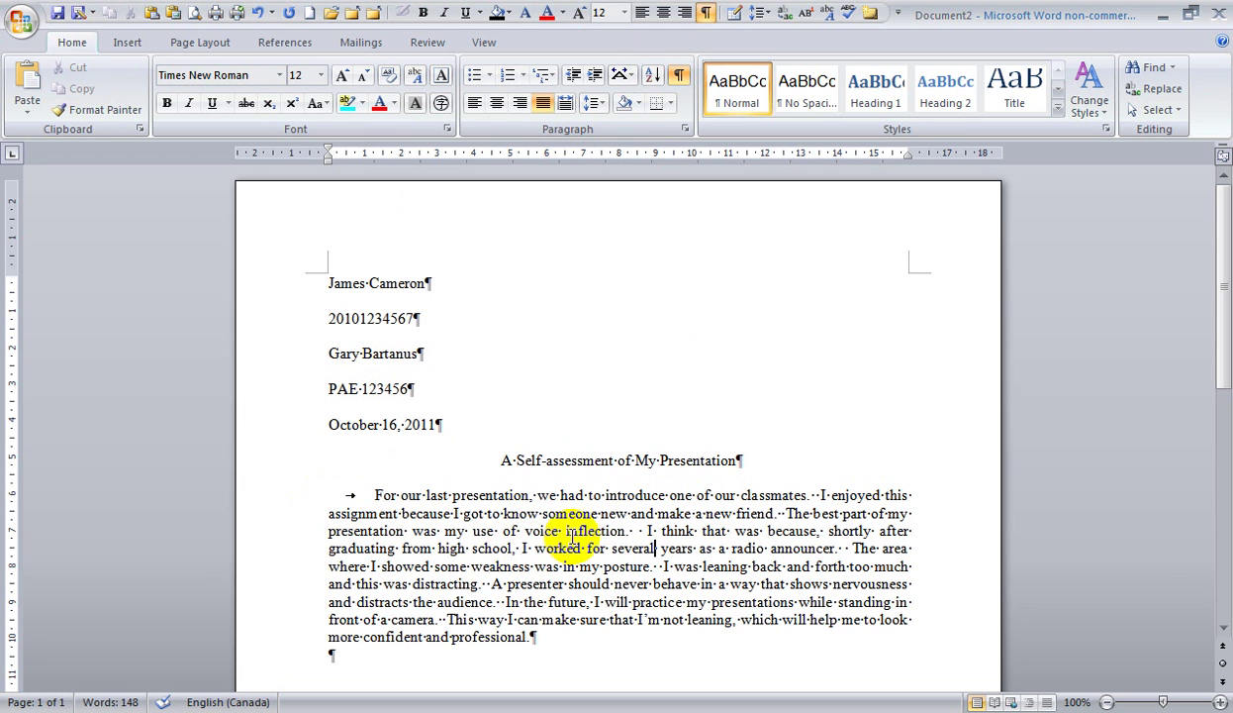
click(679, 76)
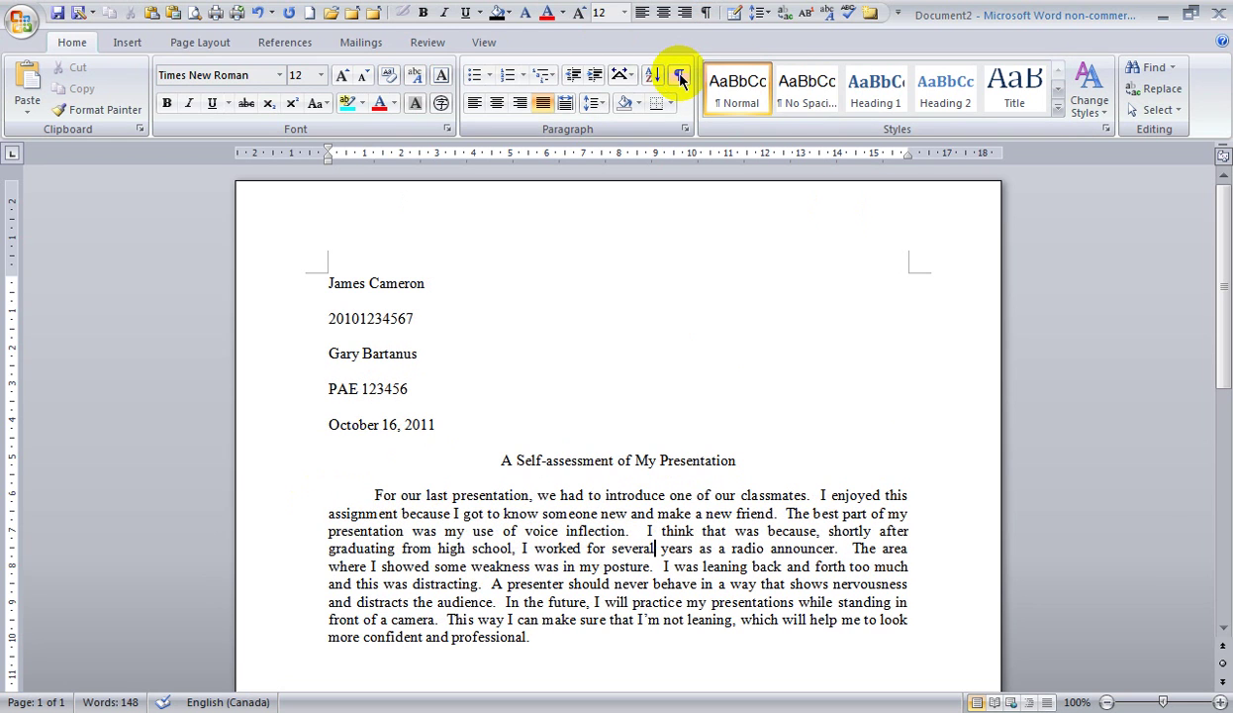
Set the line spacing of the whole body paragraph to Double.
click(316, 495)
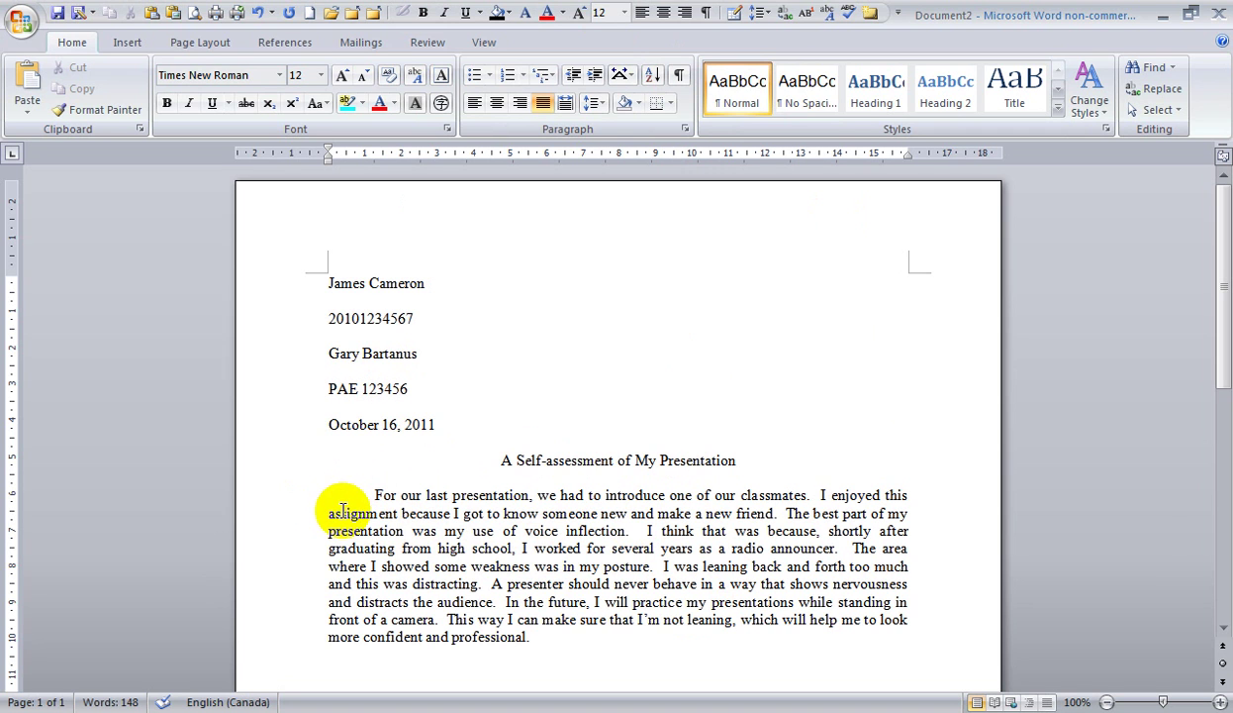
shift+click(557, 642)
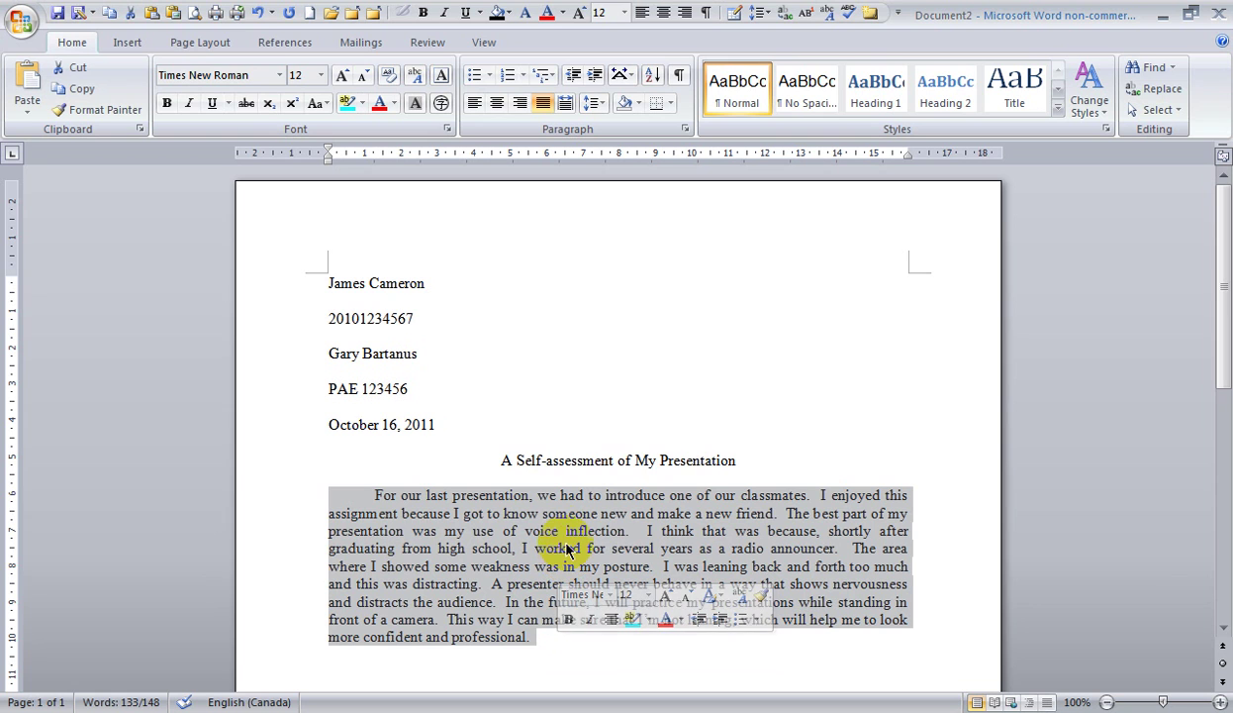
right_click(515, 532)
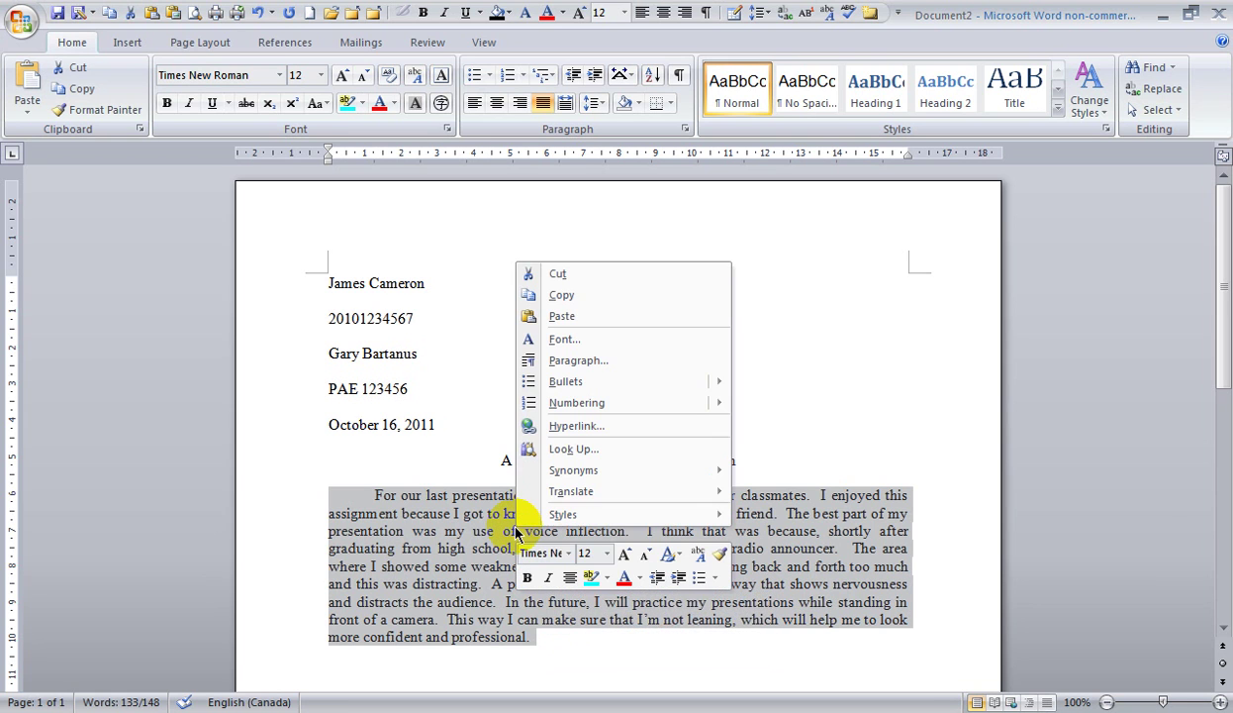
click(589, 361)
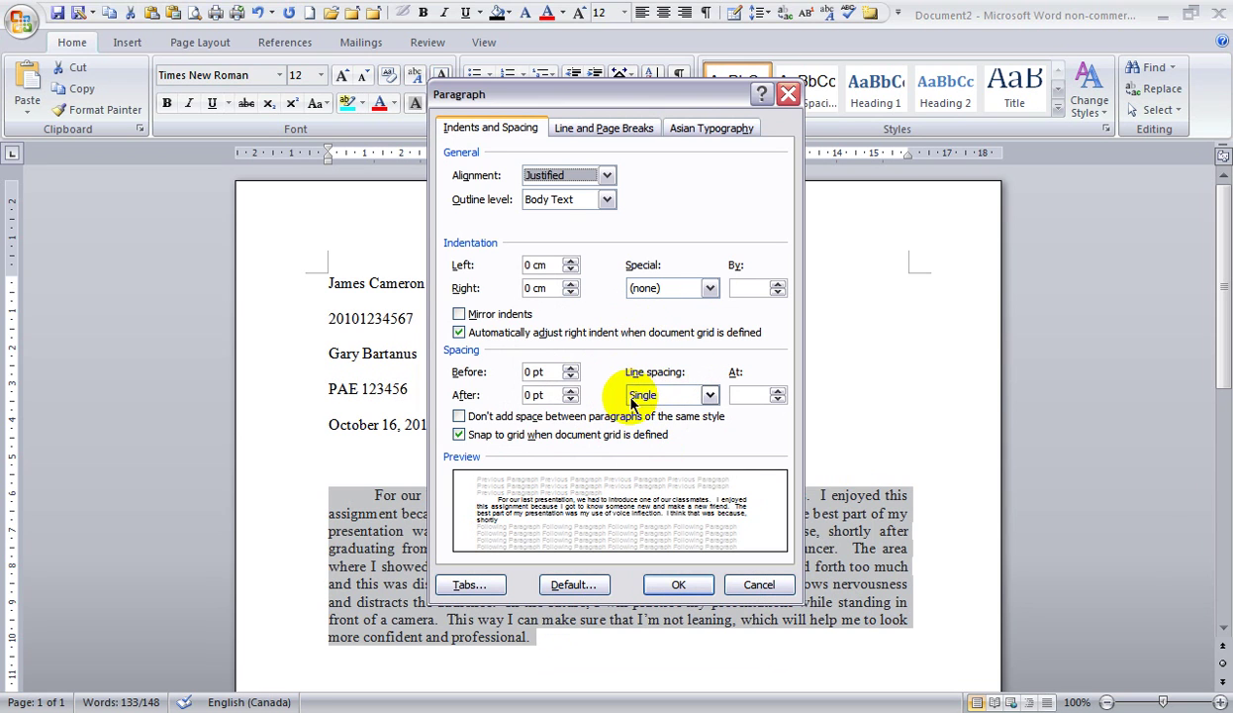
click(709, 396)
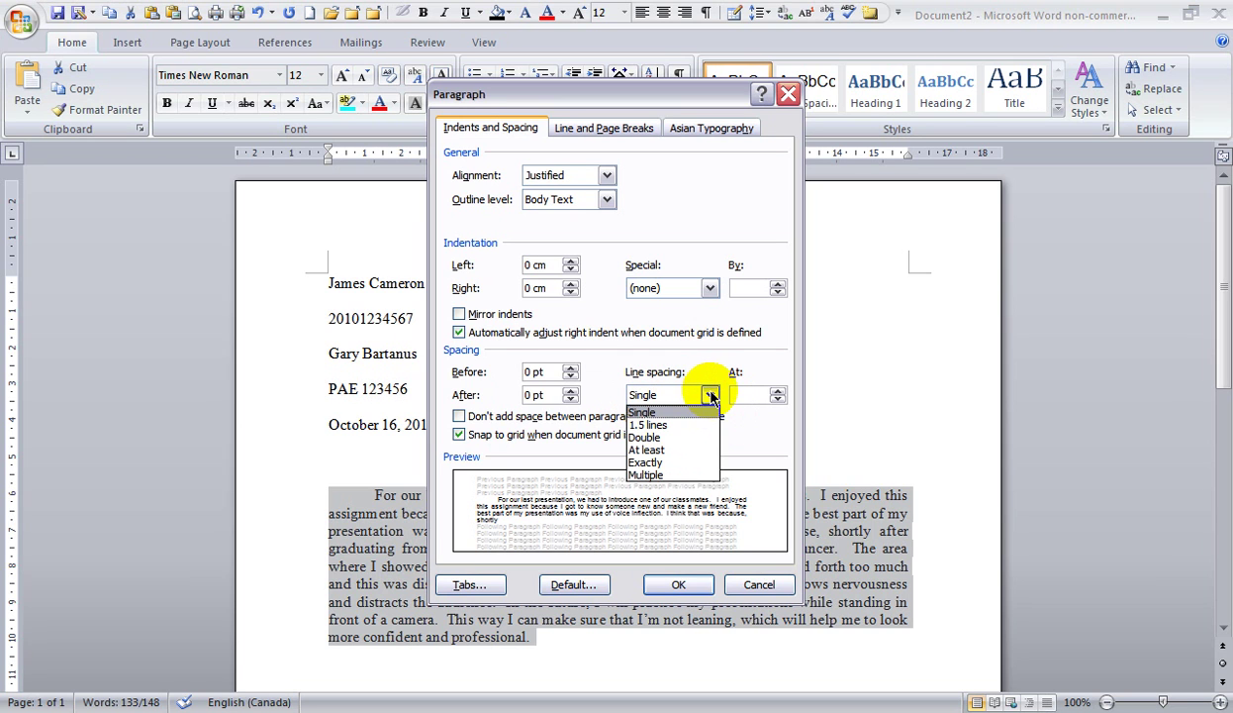
click(643, 437)
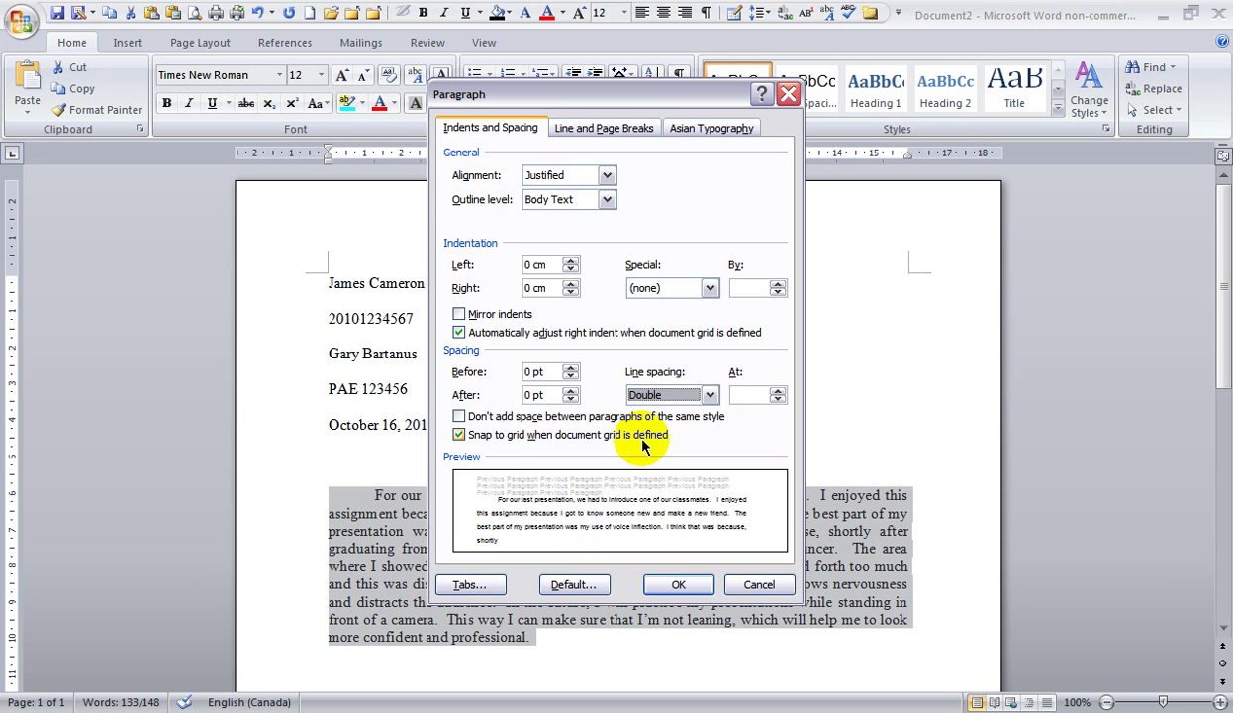
click(678, 584)
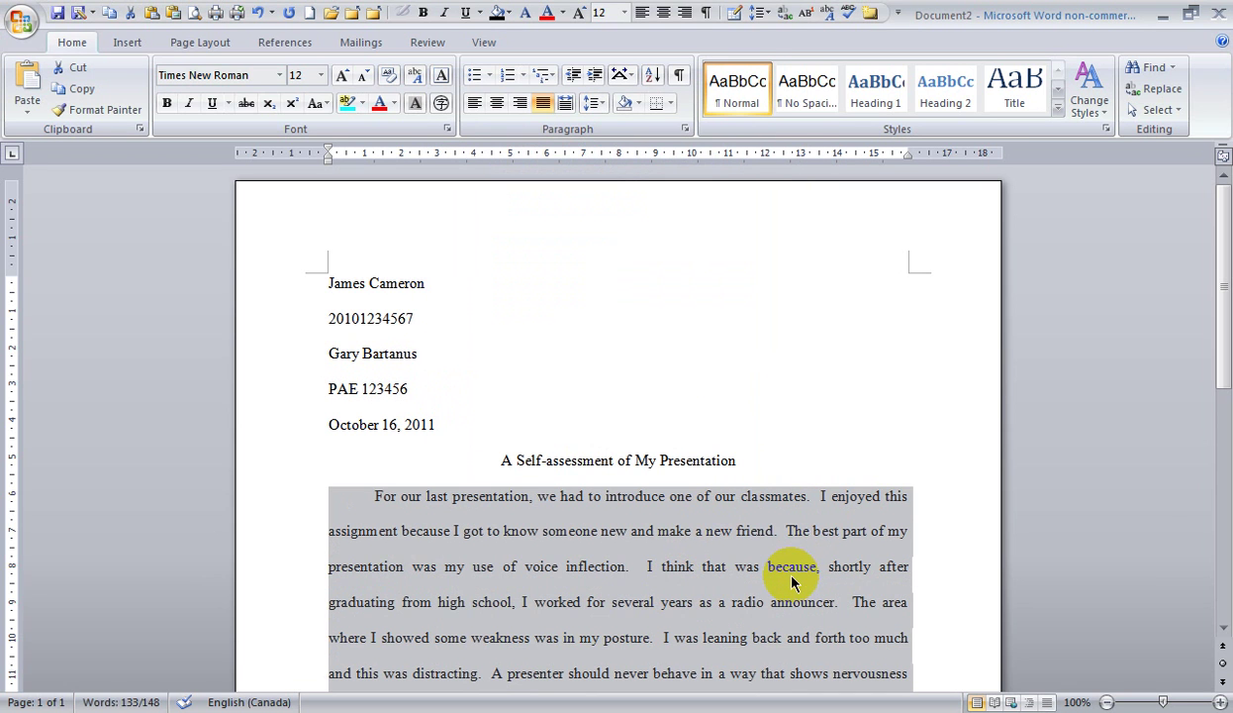
scroll(792, 559, down, 2)
scroll(792, 559, down, 1)
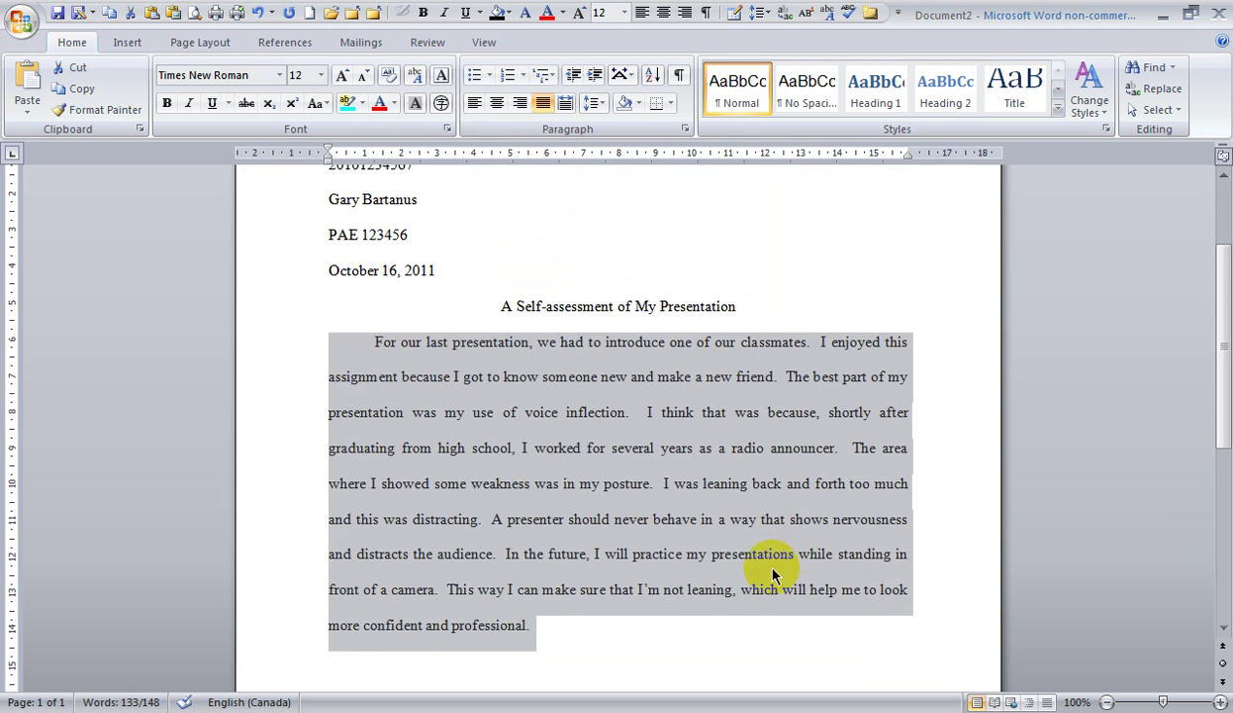
click(744, 590)
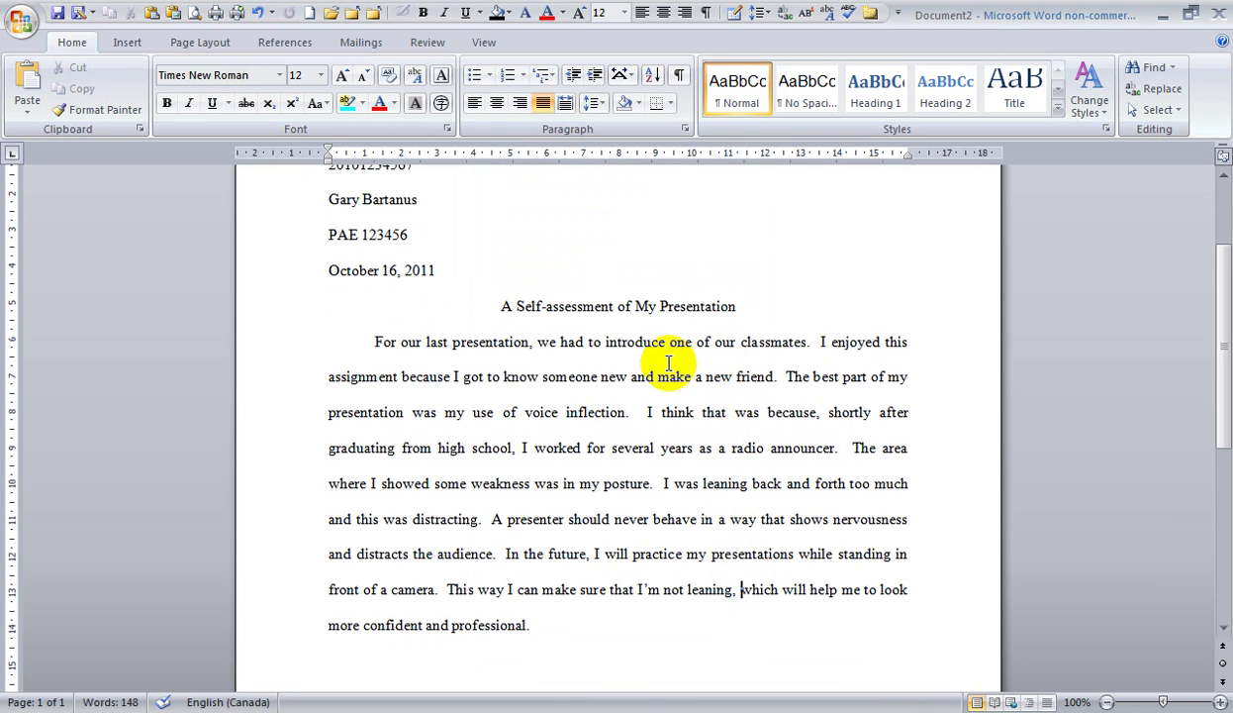
Change the body paragraph's alignment from justified to left so the word spacing is even.
click(557, 378)
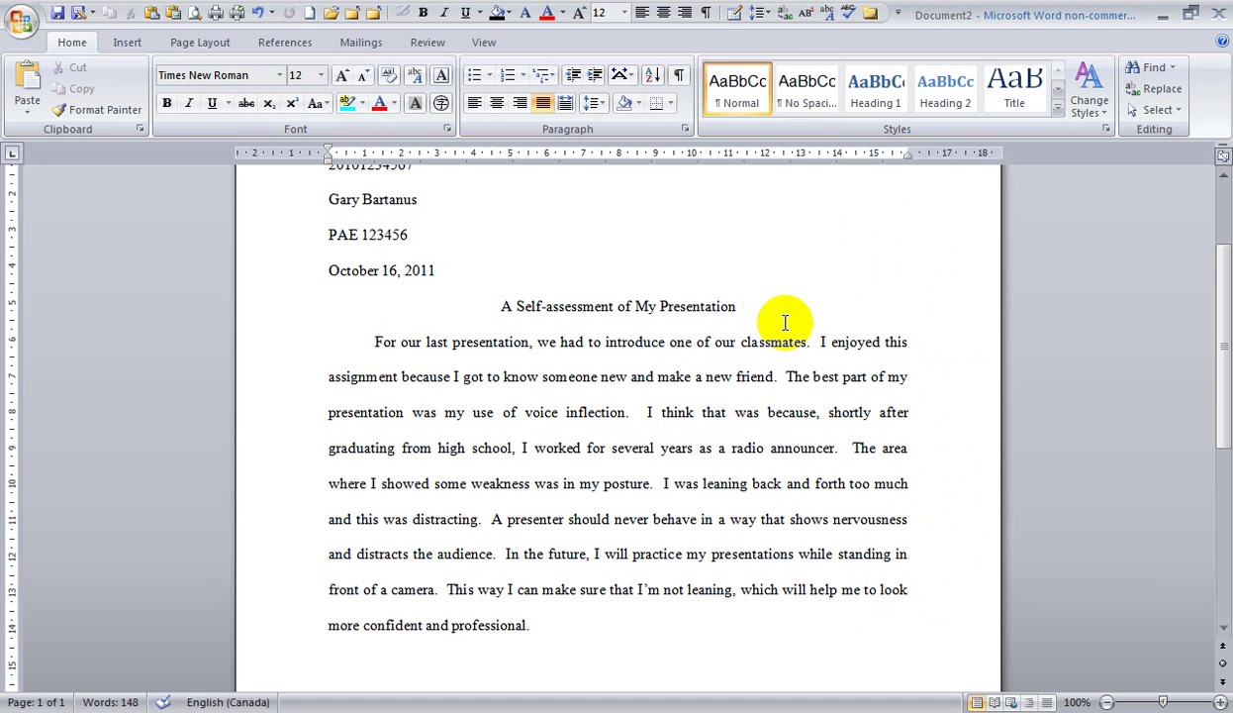
click(336, 414)
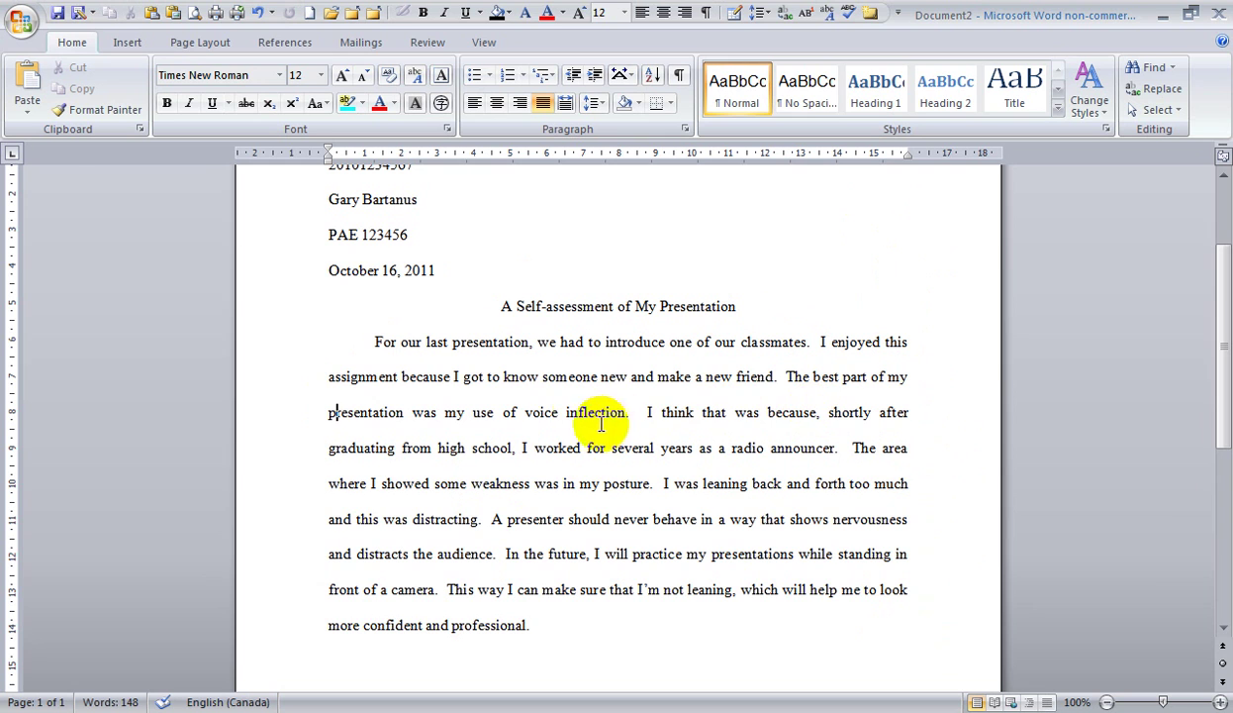
click(559, 412)
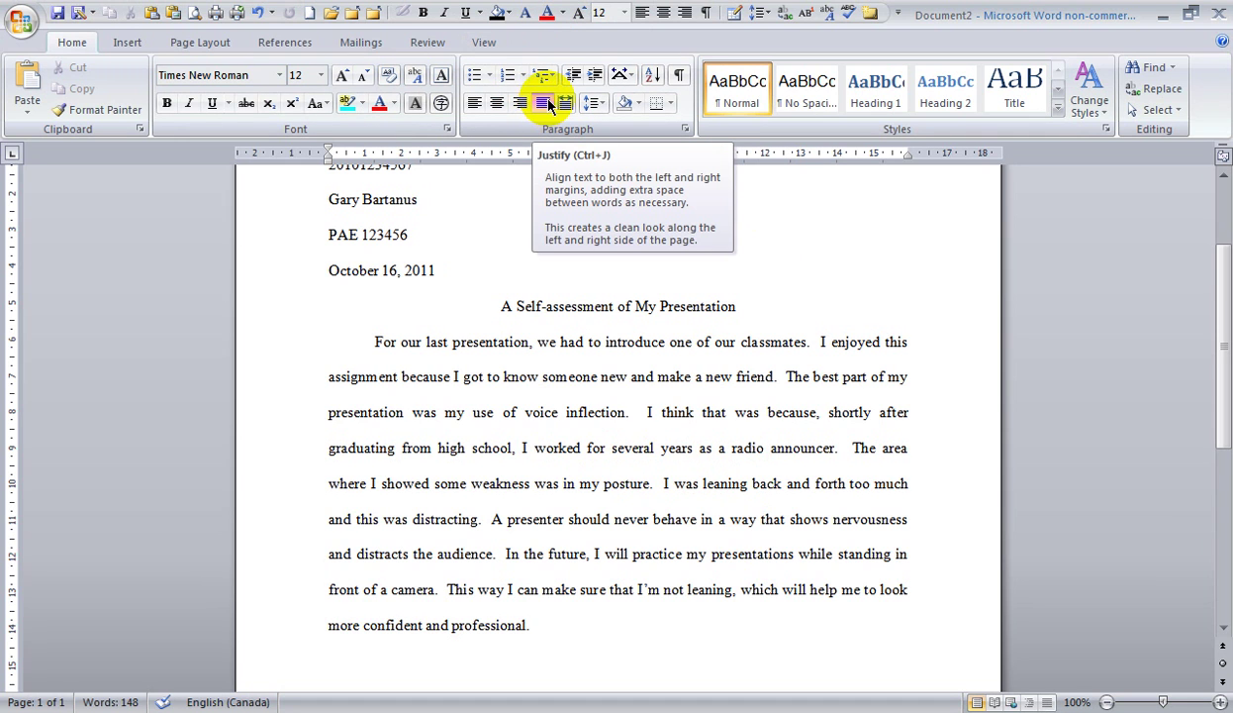
click(476, 104)
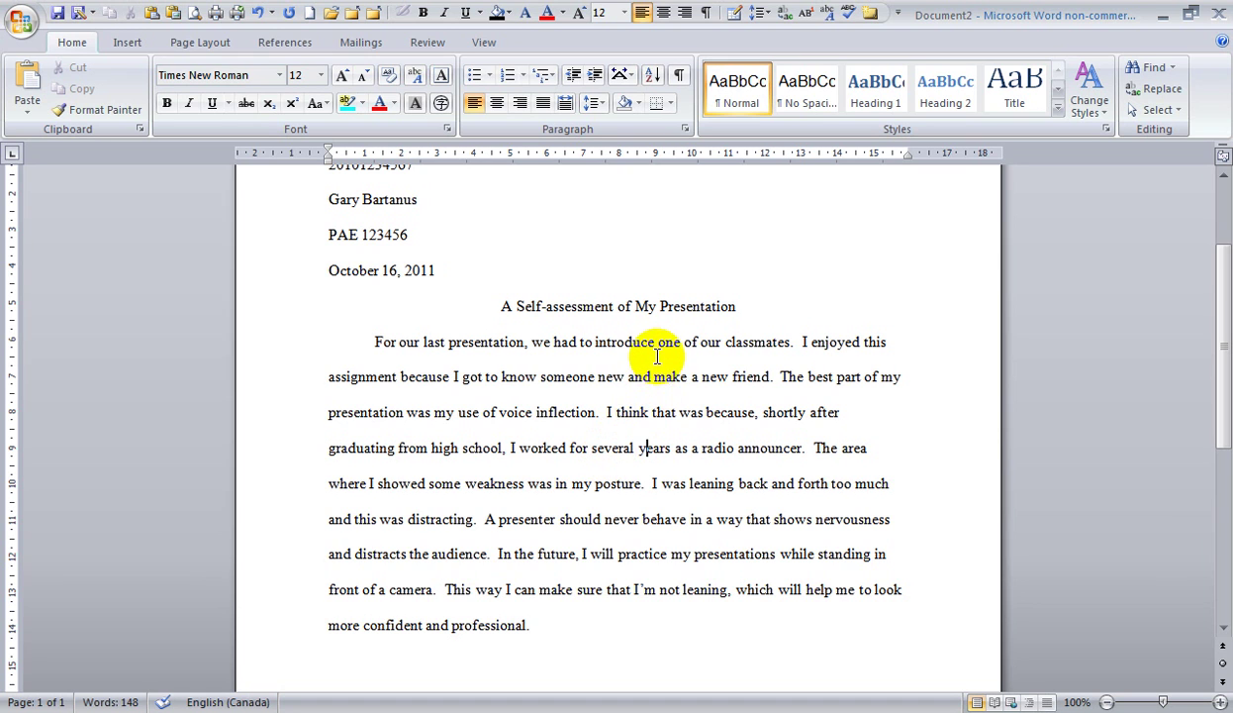
Check the body paragraph's line spacing in the spacing choices and in its full paragraph settings.
click(594, 106)
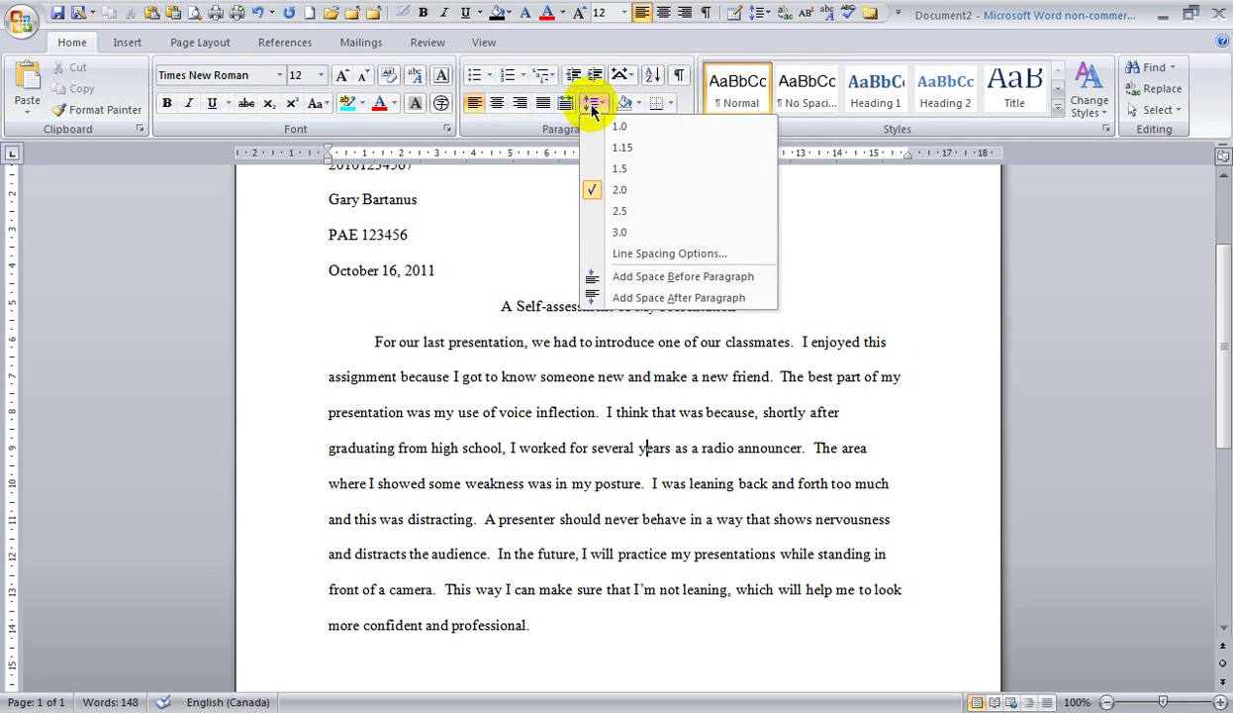
click(594, 106)
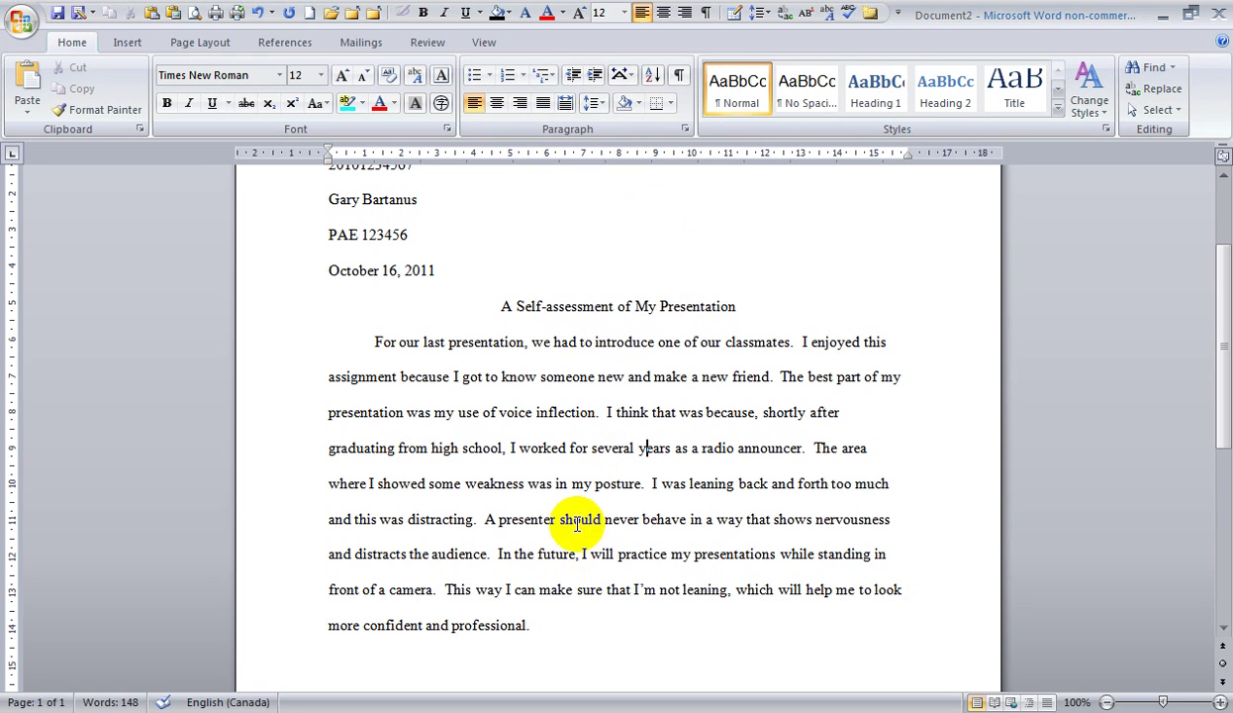
click(324, 348)
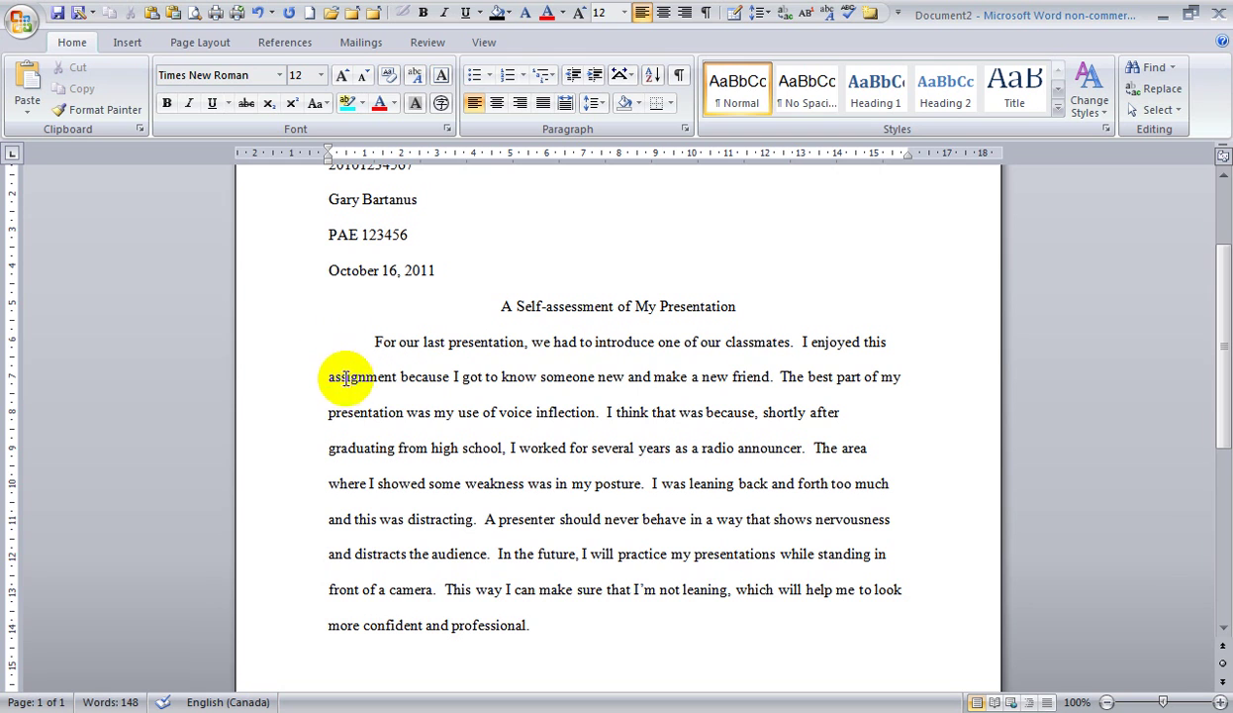
shift+click(564, 630)
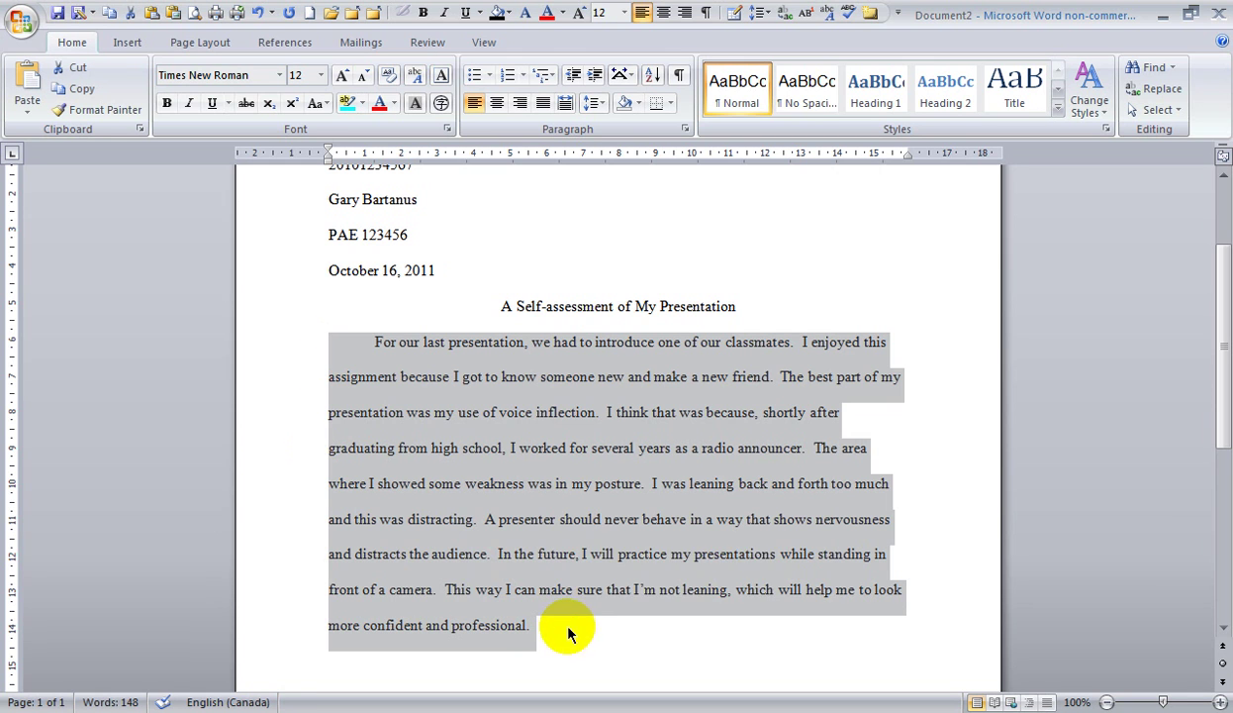
right_click(554, 409)
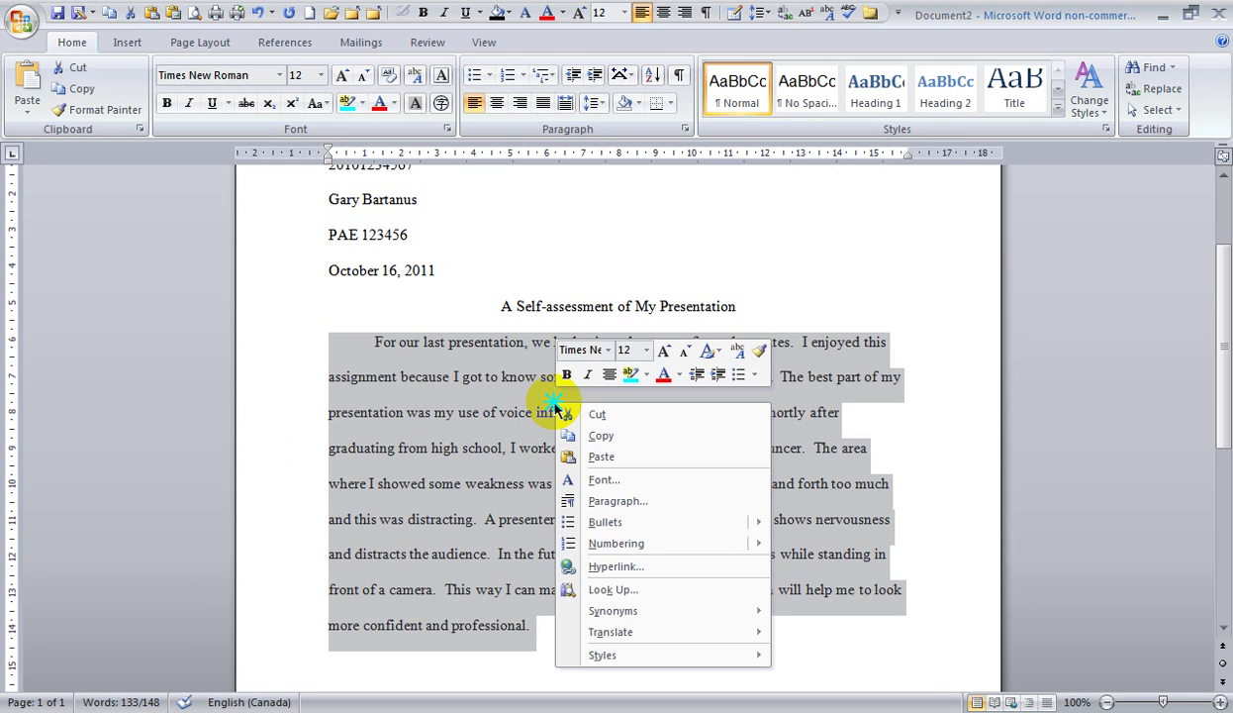
click(622, 500)
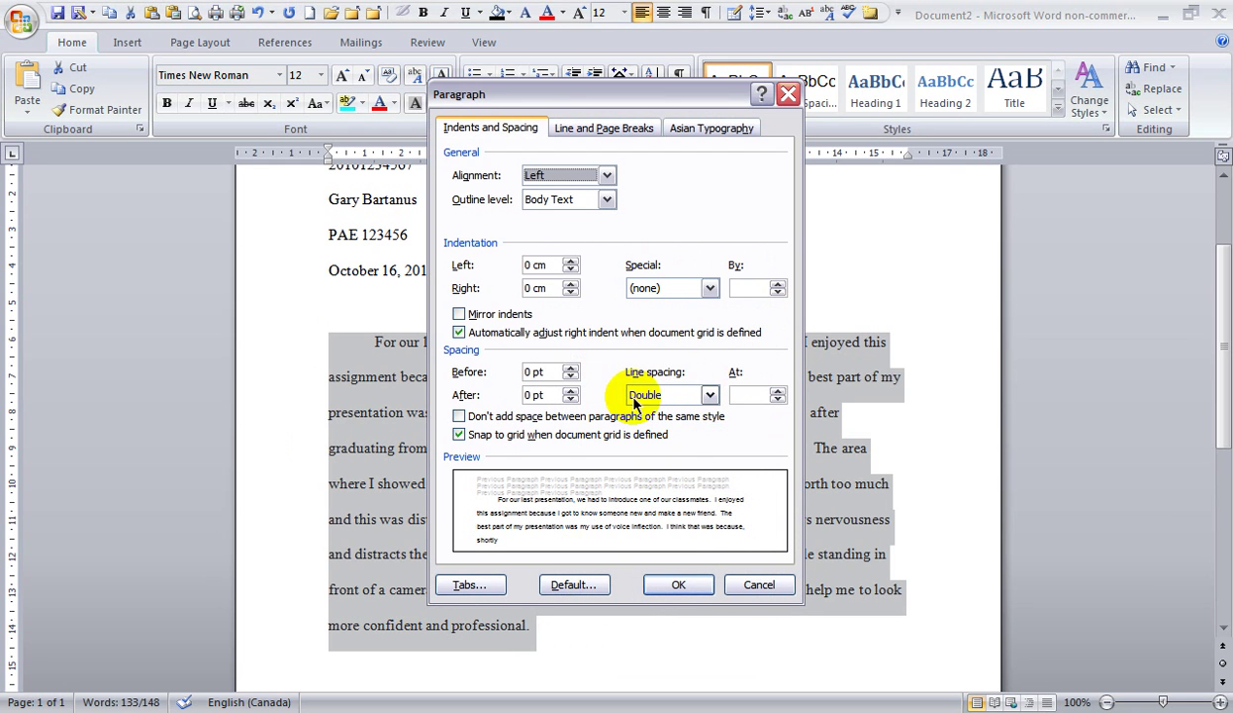
click(677, 587)
click(582, 447)
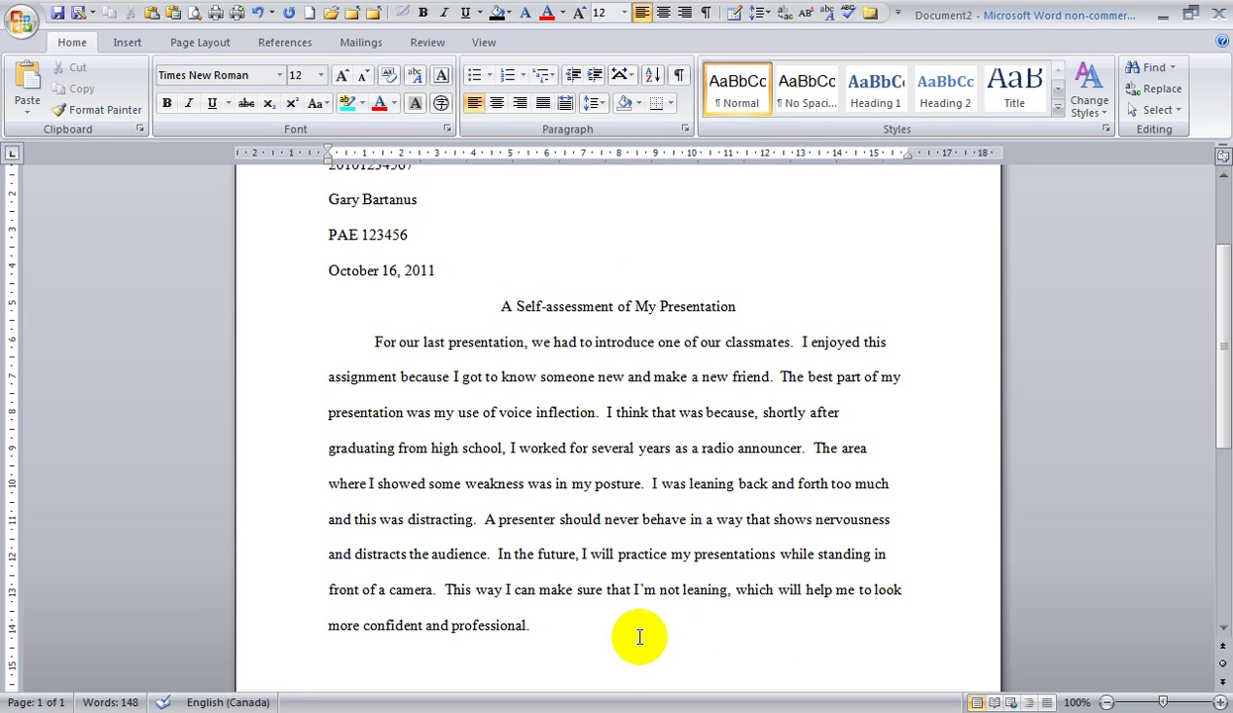
Start a new tab-indented paragraph below the body paragraph with "Begin typing the next.".
click(579, 620)
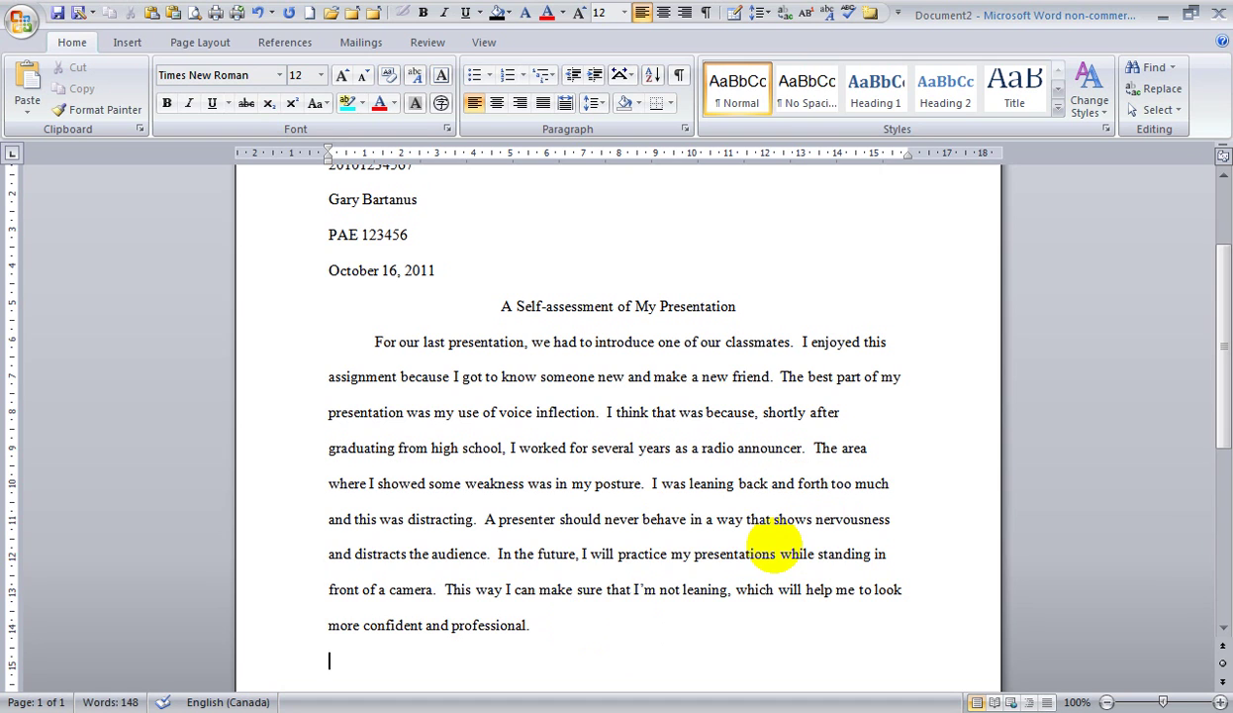
key(Tab)
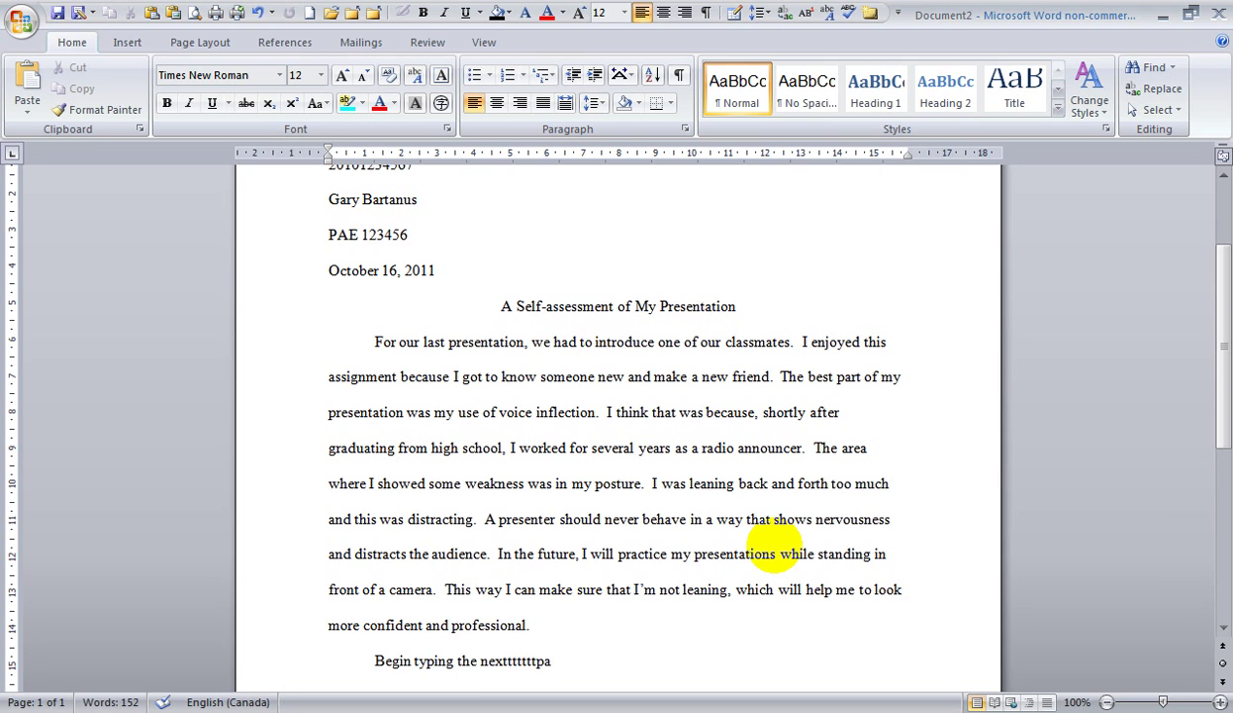
key(BackSpace)
key(BackSpace)
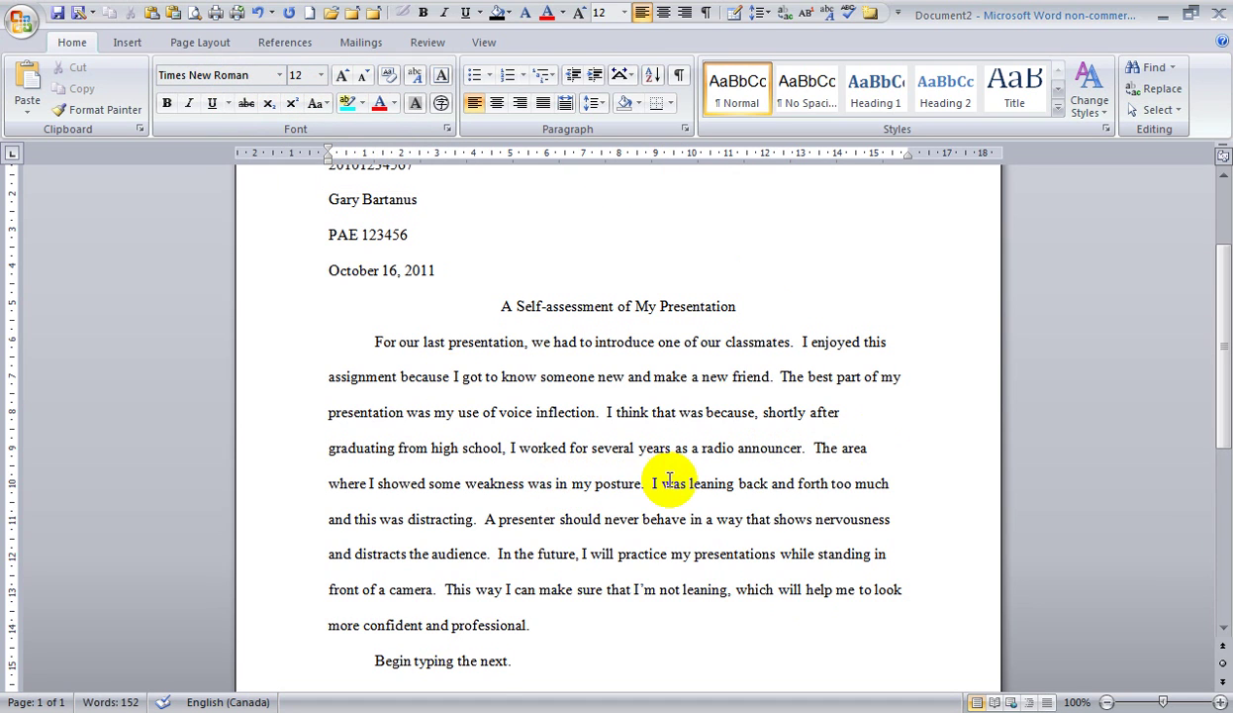
scroll(665, 477, up, 2)
scroll(665, 477, up, 1)
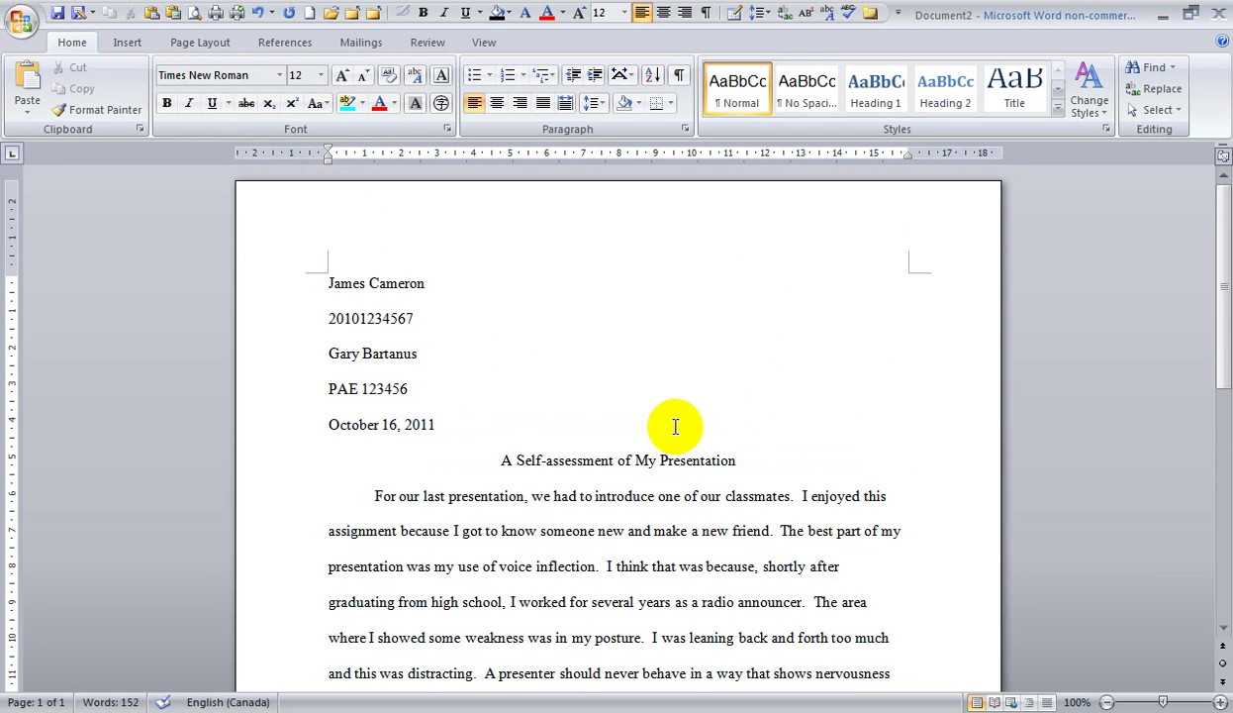
scroll(674, 427, down, 2)
scroll(647, 487, up, 2)
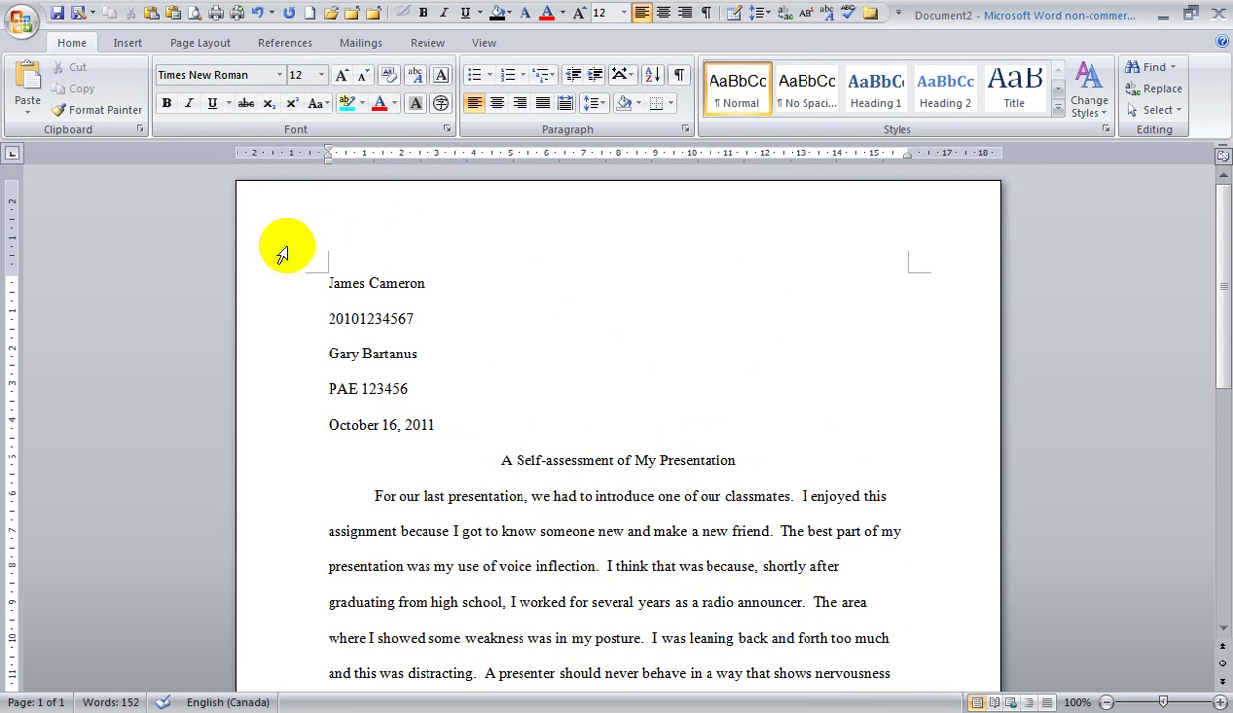